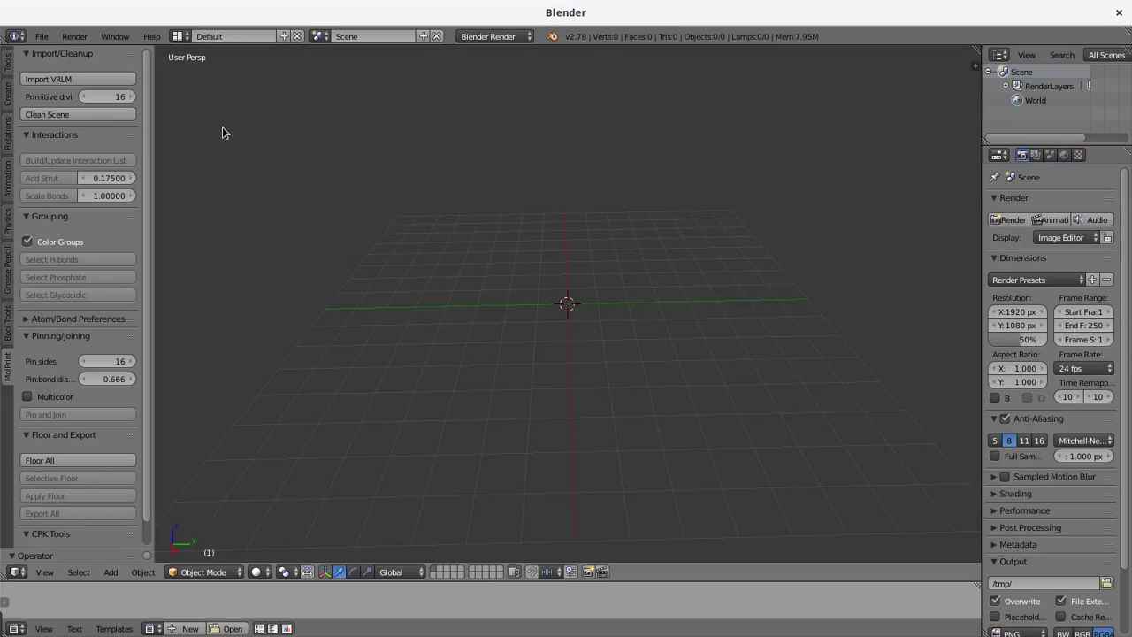
# Import 12-t-ax.wrl from the 3dprint bookmark with MolPrint's Import VRLM.
pyautogui.click(99, 78)
pyautogui.click(48, 274)
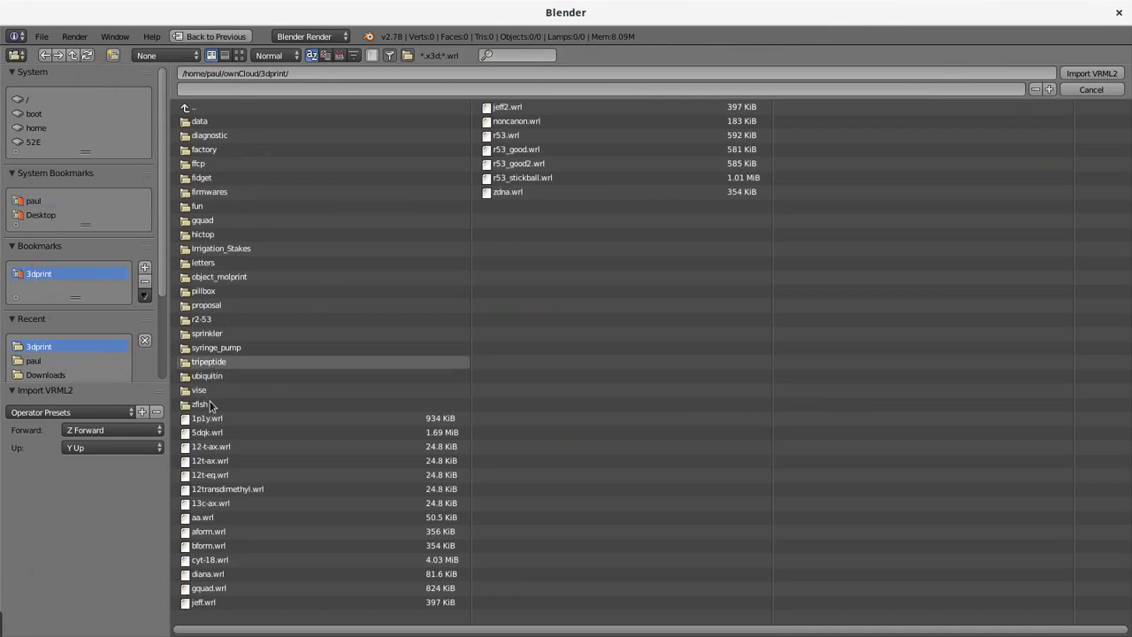
pyautogui.doubleClick(219, 448)
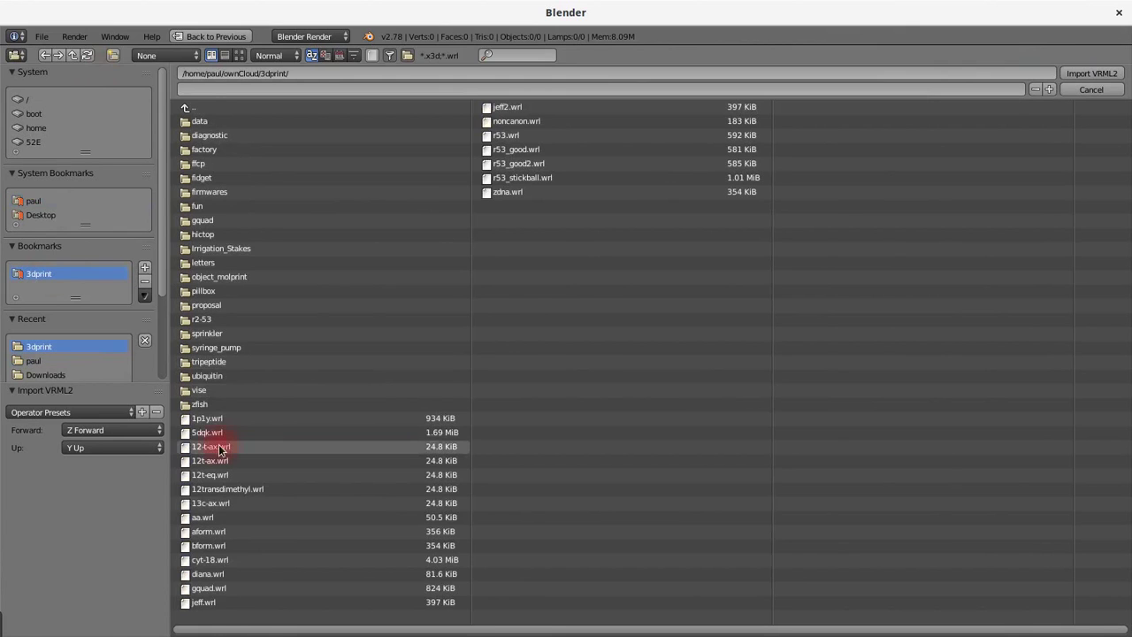
pyautogui.moveTo(425, 319)
pyautogui.mouseDown(button='middle')
pyautogui.moveTo(539, 281)
pyautogui.moveTo(333, 282)
pyautogui.moveTo(485, 308)
pyautogui.moveTo(580, 279)
pyautogui.mouseUp(button='middle')
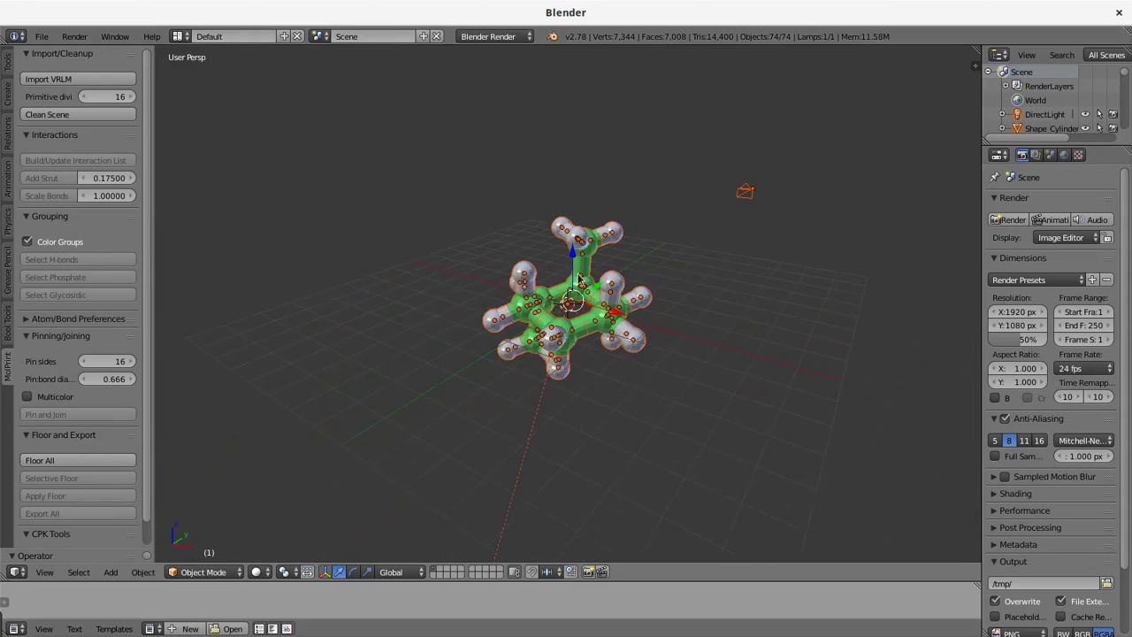
# Run Clean Scene to rebuild the molecule as 48 atom and bond objects, dropping lamp and camera.
pyautogui.moveTo(728, 321); pyautogui.dragTo(325, 252, button='middle')
pyautogui.click(110, 117)
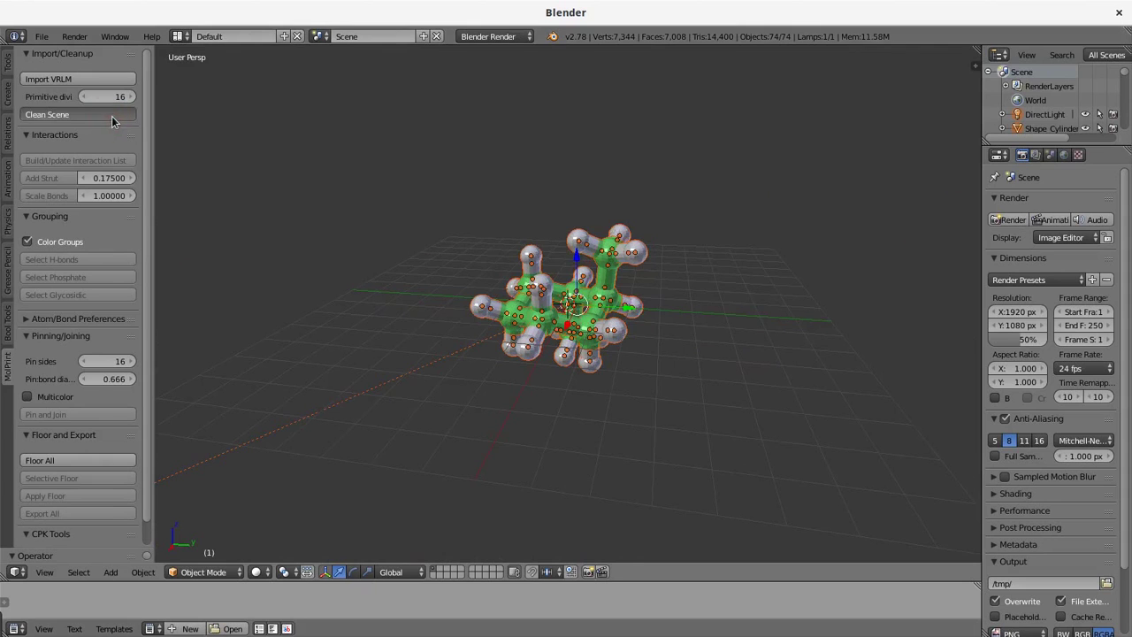
pyautogui.moveTo(483, 275); pyautogui.dragTo(738, 187, button='middle')
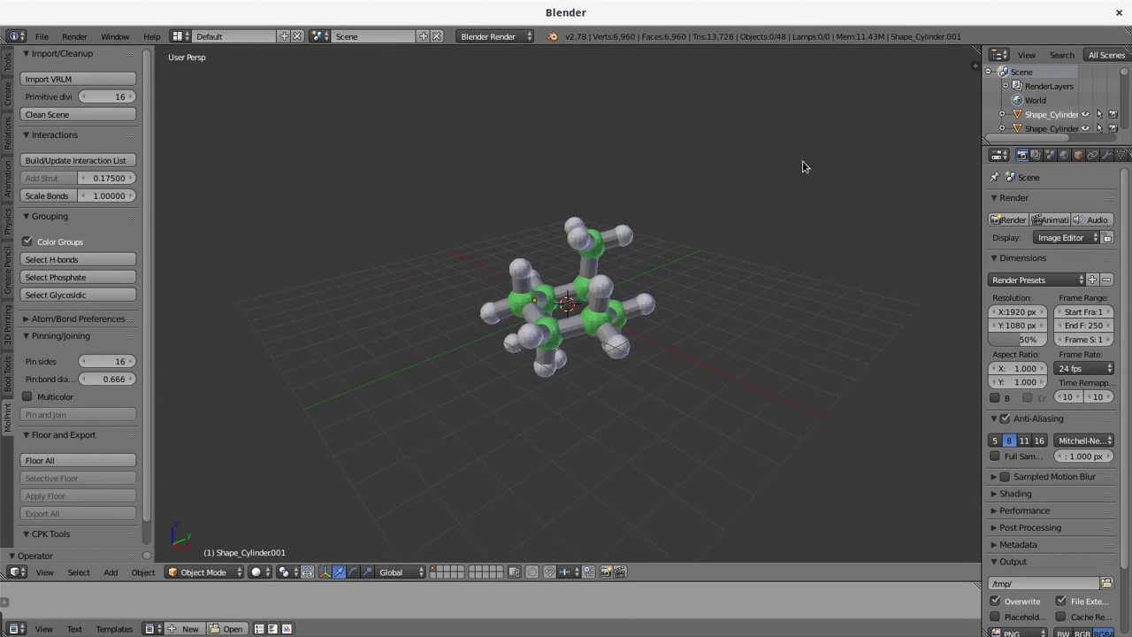
pyautogui.moveTo(703, 405)
pyautogui.mouseDown(button='middle')
pyautogui.moveTo(625, 382)
pyautogui.moveTo(477, 373)
pyautogui.mouseUp(button='middle')
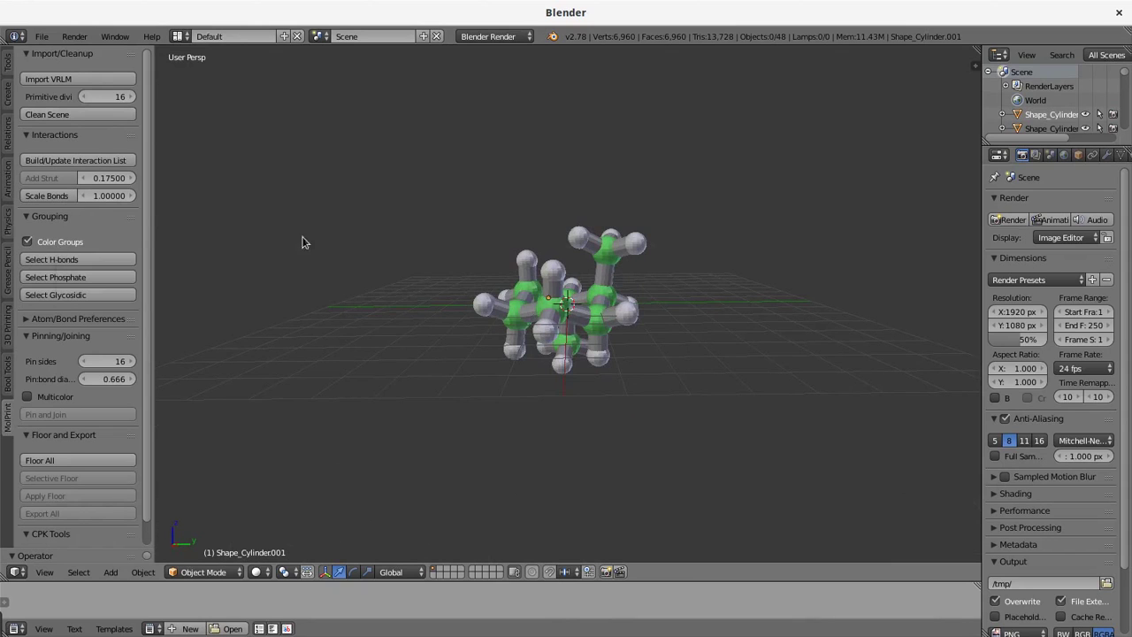
pyautogui.scroll(4, 603, 359)
pyautogui.moveTo(725, 250); pyautogui.dragTo(660, 236, button='middle')
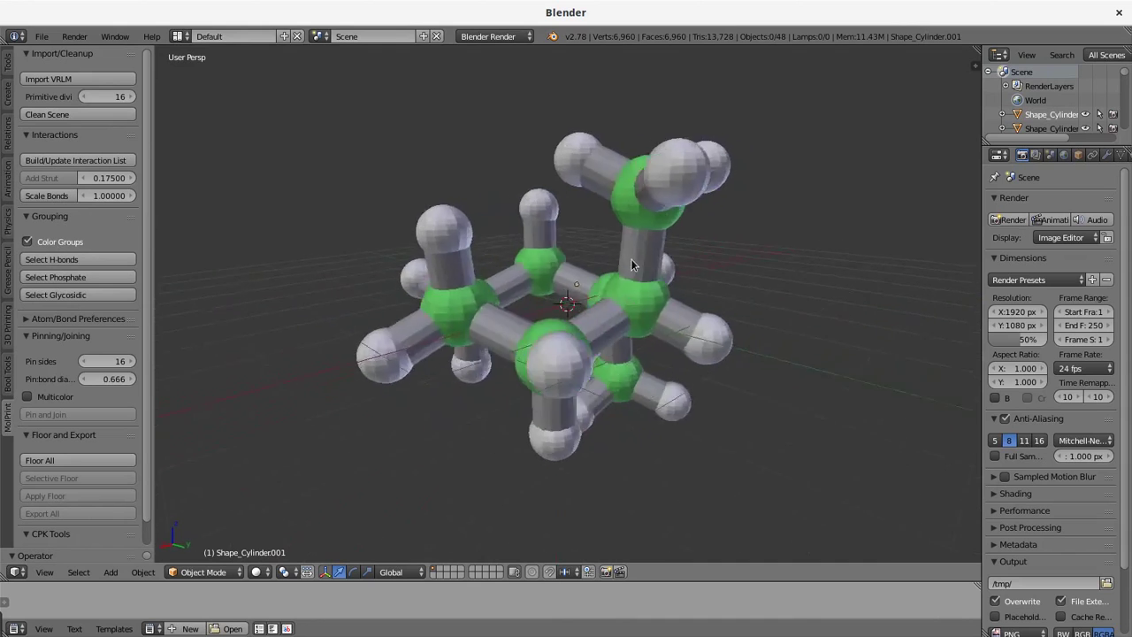
# Select the bonds and junction atoms joining the top and bottom side groups to the ring.
pyautogui.rightClick(659, 236)
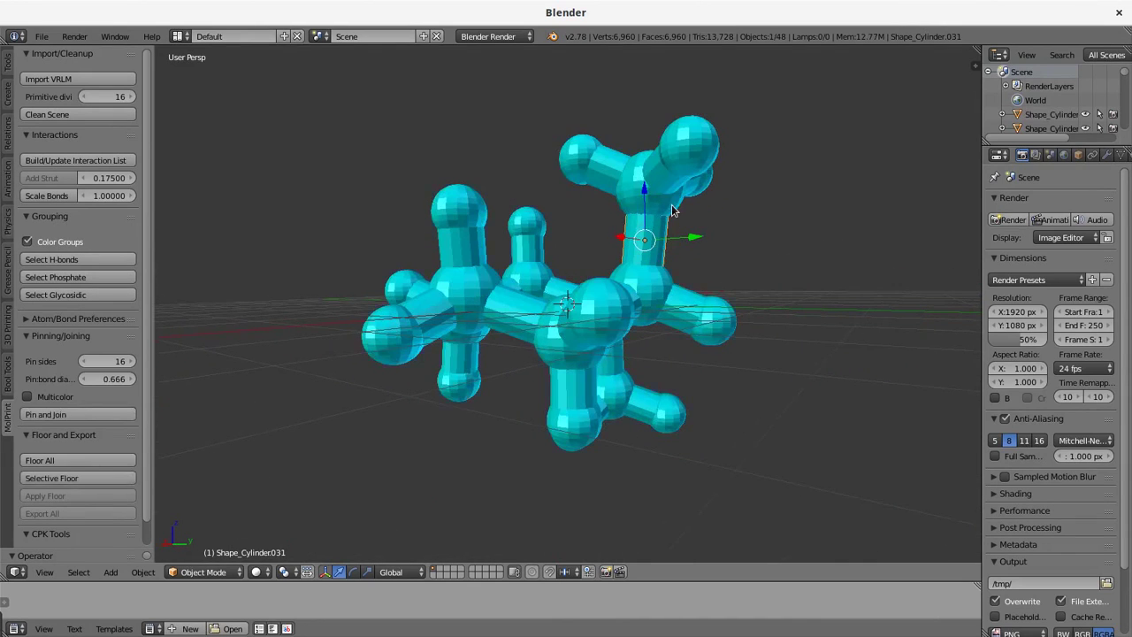
pyautogui.keyDown('shift'); pyautogui.rightClick(672, 209); pyautogui.keyUp('shift')
pyautogui.moveTo(677, 454); pyautogui.dragTo(434, 449, button='middle')
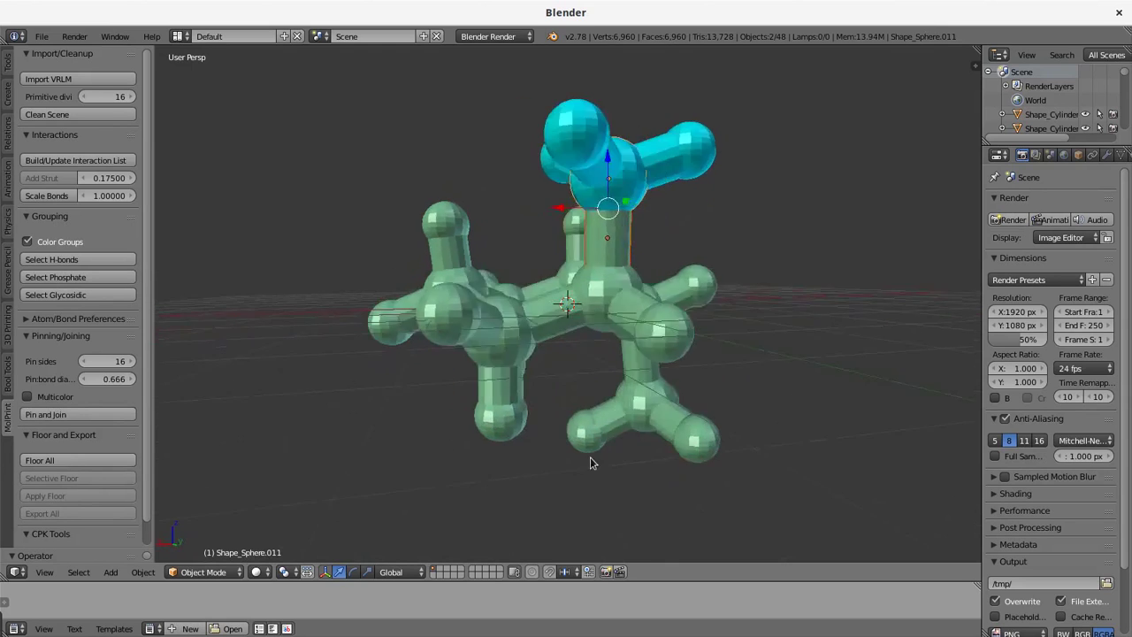
pyautogui.keyDown('shift'); pyautogui.rightClick(572, 431); pyautogui.keyUp('shift')
pyautogui.keyDown('shift'); pyautogui.rightClick(578, 381); pyautogui.keyUp('shift')
pyautogui.moveTo(640, 400)
pyautogui.mouseDown(button='middle')
pyautogui.moveTo(690, 417)
pyautogui.moveTo(614, 437)
pyautogui.moveTo(599, 470)
pyautogui.mouseUp(button='middle')
pyautogui.keyDown('shift'); pyautogui.rightClick(619, 351); pyautogui.keyUp('shift')
pyautogui.keyDown('shift'); pyautogui.rightClick(573, 347); pyautogui.keyUp('shift')
# Refine the pin selection by removing the stray bond and extra atoms, then check the coloured groups.
pyautogui.moveTo(727, 424); pyautogui.dragTo(710, 449, button='middle')
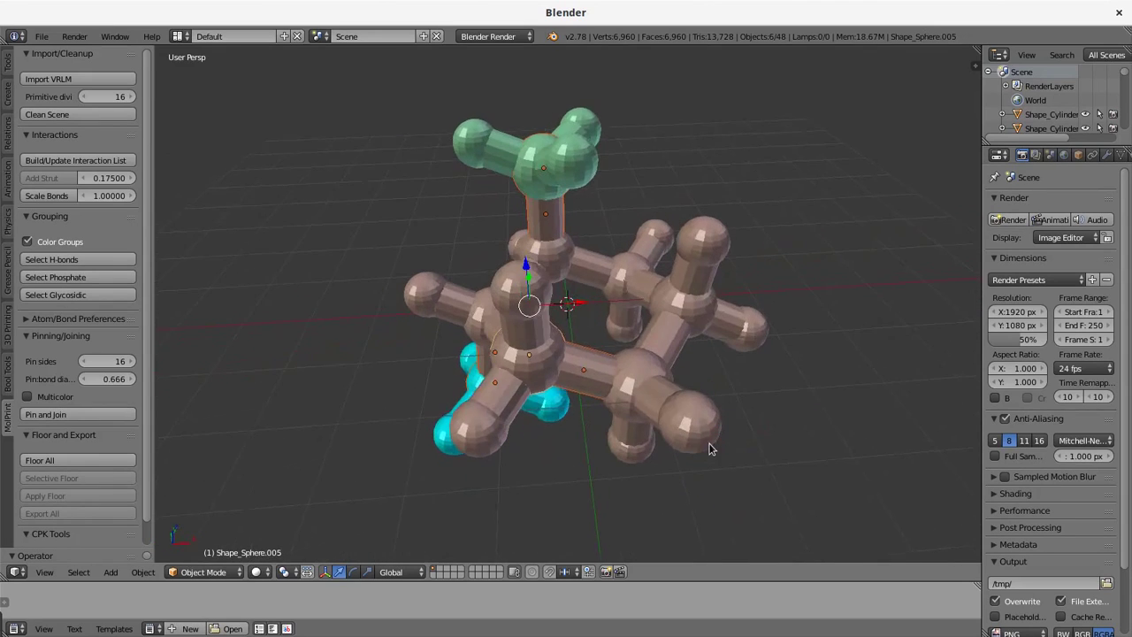
pyautogui.keyDown('shift'); pyautogui.rightClick(642, 366); pyautogui.keyUp('shift')
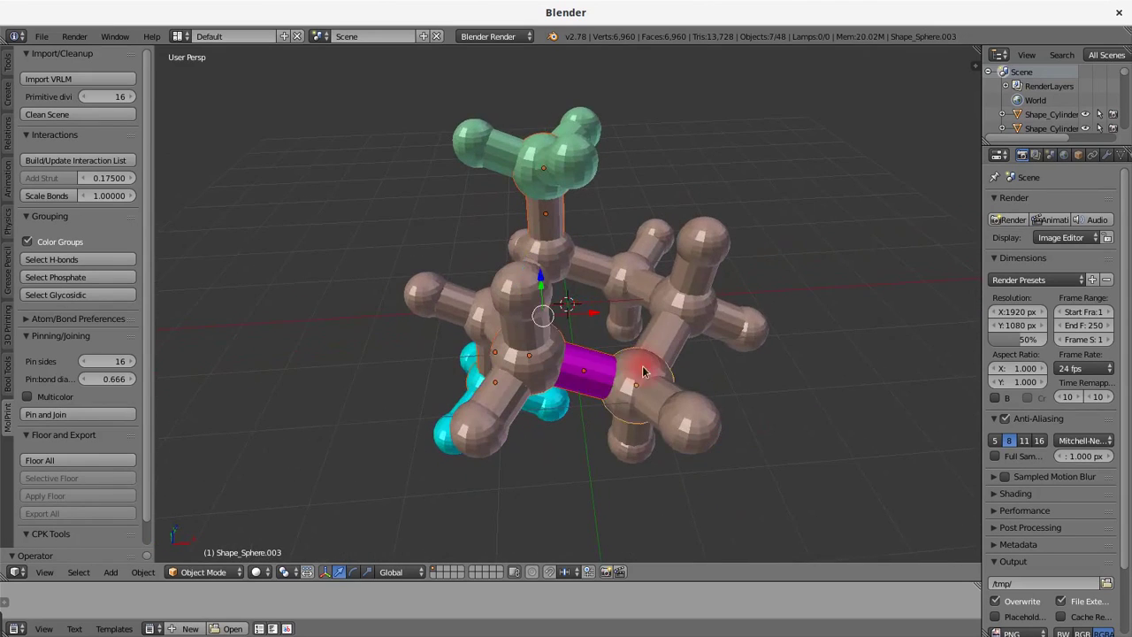
pyautogui.keyDown('shift'); pyautogui.rightClick(612, 417); pyautogui.keyUp('shift')
pyautogui.keyDown('shift'); pyautogui.rightClick(589, 402); pyautogui.keyUp('shift')
pyautogui.keyDown('shift'); pyautogui.rightClick(590, 403); pyautogui.keyUp('shift')
pyautogui.keyDown('shift'); pyautogui.rightClick(562, 338); pyautogui.keyUp('shift')
pyautogui.keyDown('shift'); pyautogui.rightClick(563, 338); pyautogui.keyUp('shift')
pyautogui.moveTo(559, 463); pyautogui.dragTo(702, 412, button='middle')
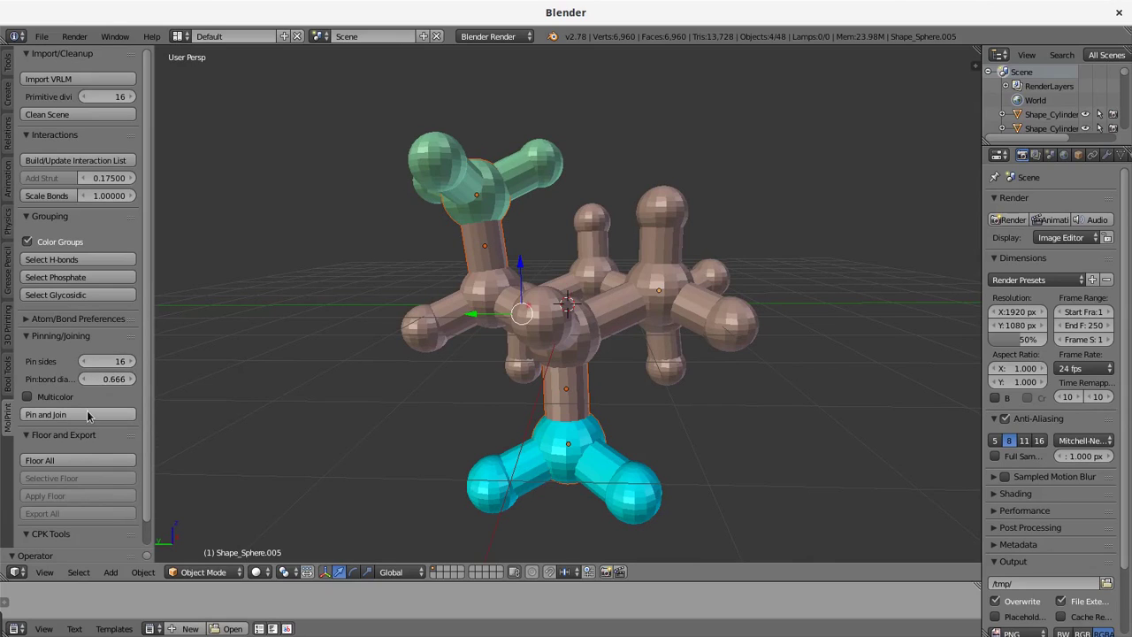
# Apply Pin and Join, then raise the top fragment along Z to expose its connecting pin.
pyautogui.click(88, 414)
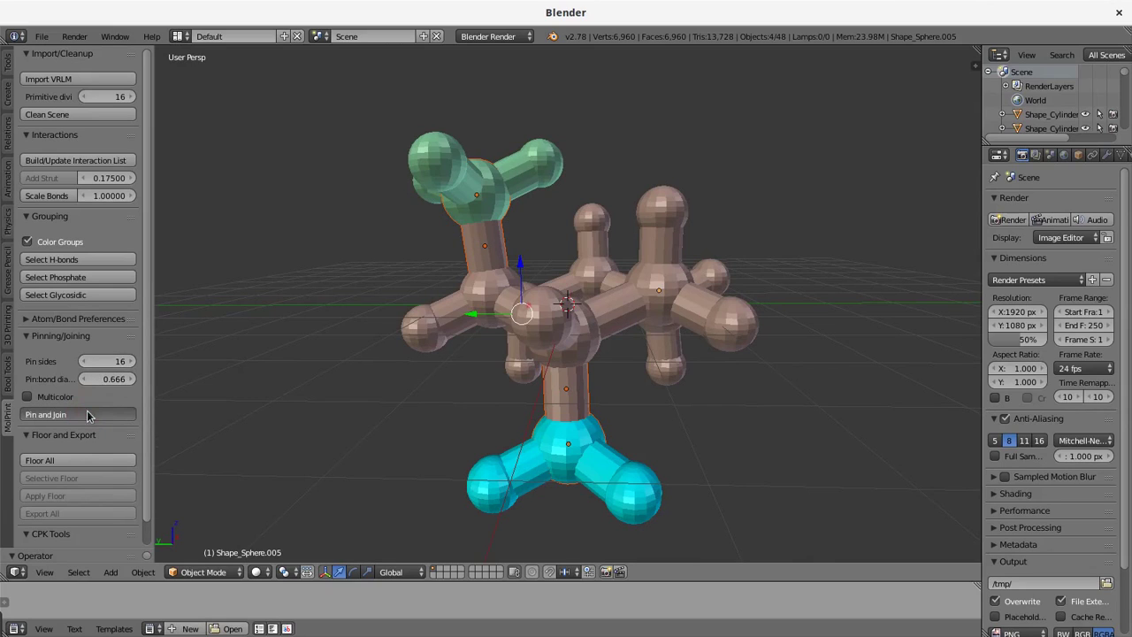
pyautogui.rightClick(474, 207)
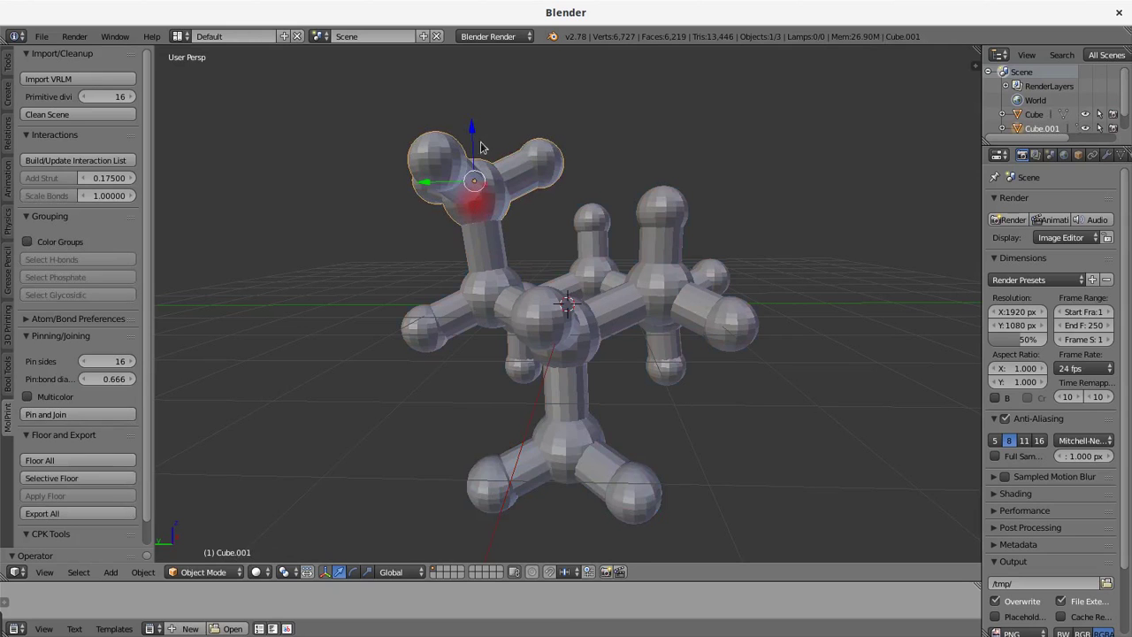
pyautogui.moveTo(470, 131); pyautogui.dragTo(469, 82)
pyautogui.scroll(2, 528, 165)
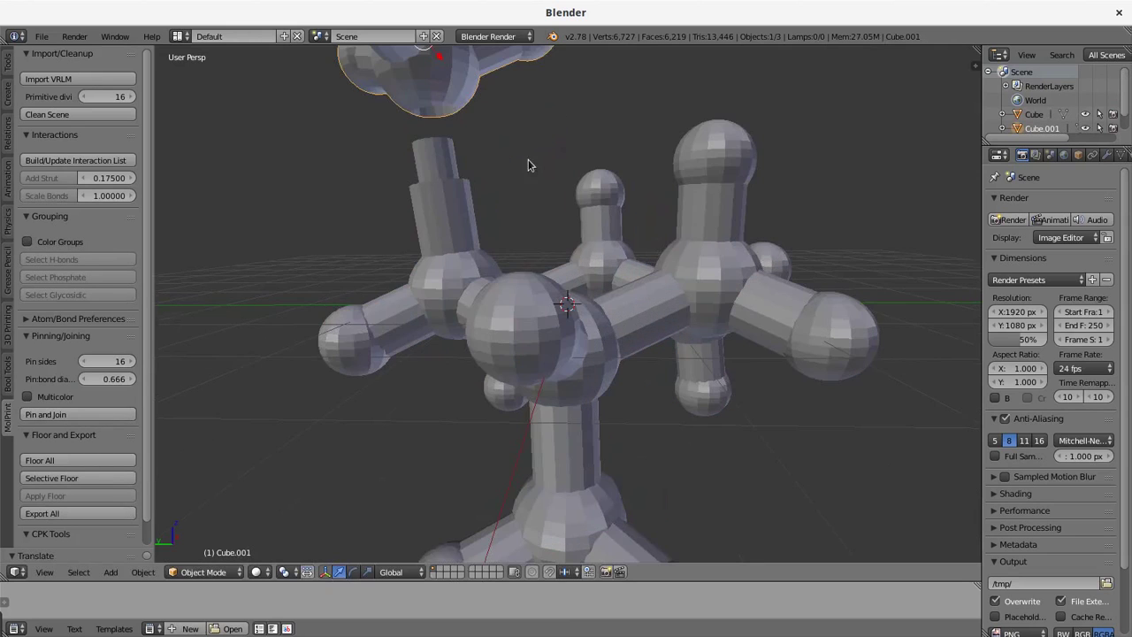
pyautogui.moveTo(526, 164)
pyautogui.mouseDown(button='middle')
pyautogui.moveTo(533, 125)
pyautogui.moveTo(593, 146)
pyautogui.moveTo(569, 182)
pyautogui.moveTo(536, 130)
pyautogui.moveTo(590, 246)
pyautogui.moveTo(592, 233)
pyautogui.mouseUp(button='middle')
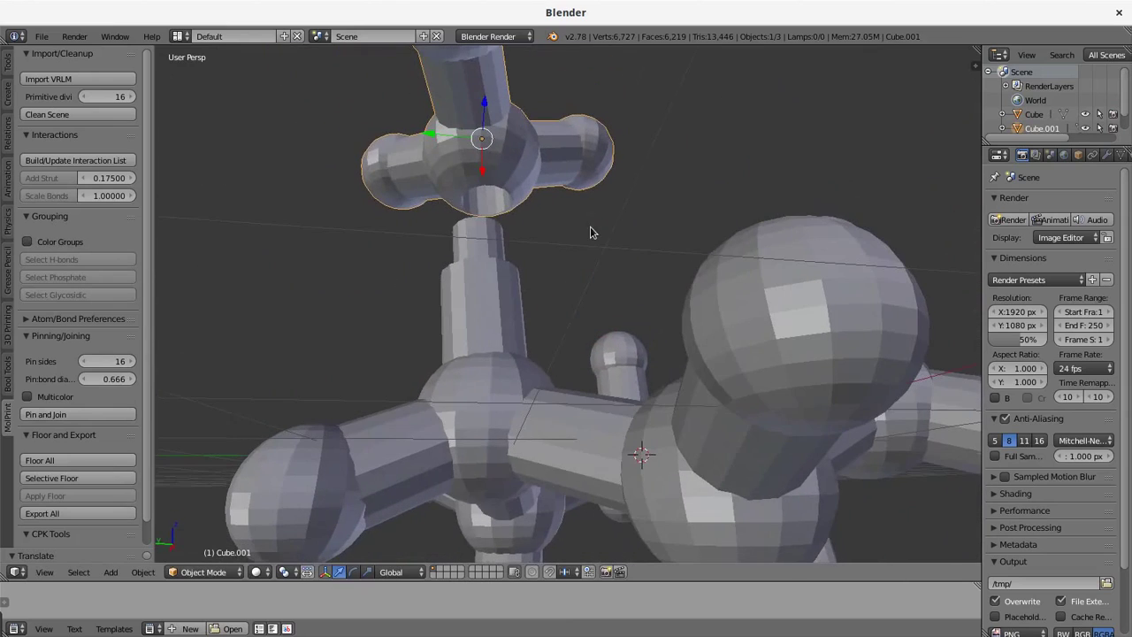
pyautogui.moveTo(493, 240)
pyautogui.mouseDown(button='middle')
pyautogui.moveTo(633, 254)
pyautogui.moveTo(551, 249)
pyautogui.moveTo(527, 187)
pyautogui.mouseUp(button='middle')
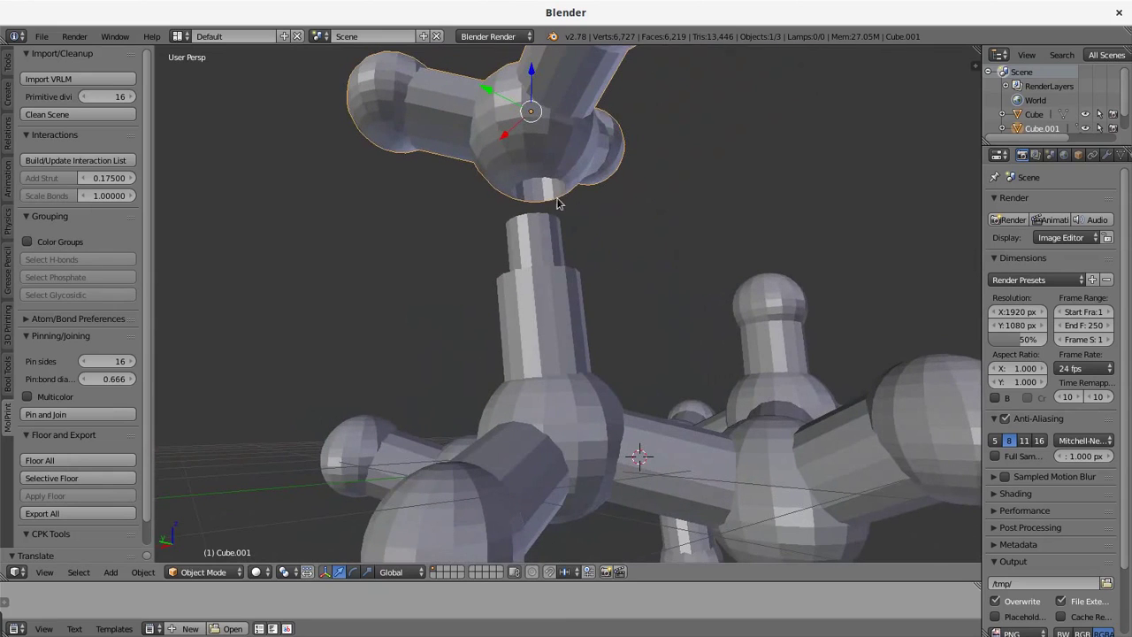
pyautogui.moveTo(590, 285)
pyautogui.mouseDown(button='middle')
pyautogui.moveTo(599, 319)
pyautogui.moveTo(593, 271)
pyautogui.moveTo(553, 174)
pyautogui.mouseUp(button='middle')
# Move the lower side group straight down along Z off its pin and view the parts at eye level.
pyautogui.rightClick(652, 331)
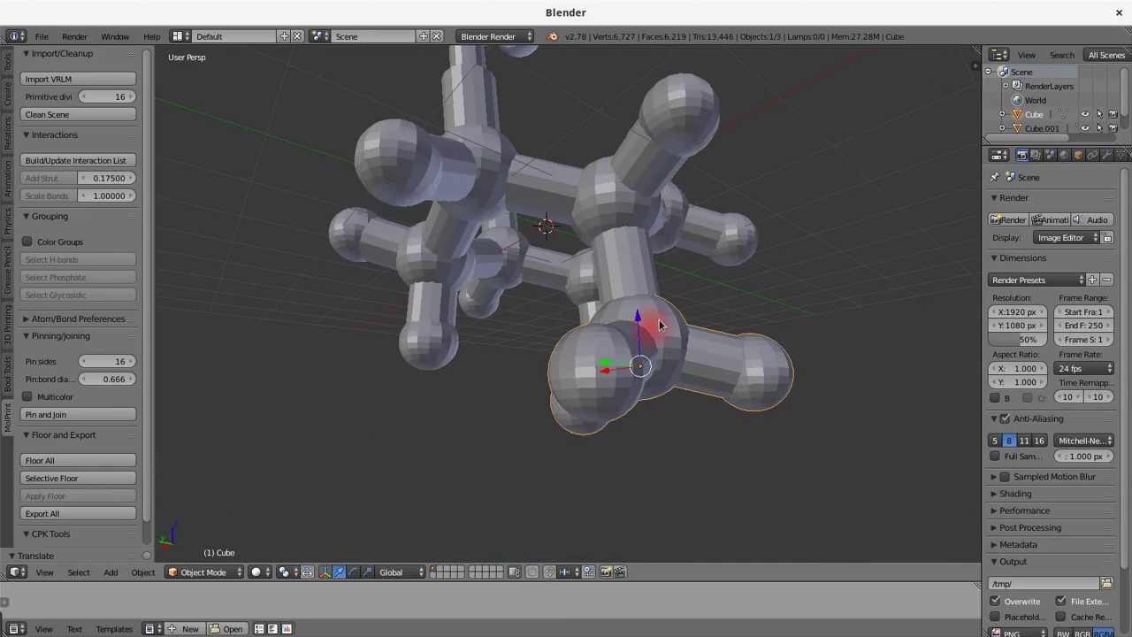
pyautogui.press('g')
pyautogui.press('z')
pyautogui.click(633, 403)
pyautogui.moveTo(695, 359)
pyautogui.mouseDown(button='middle')
pyautogui.moveTo(770, 399)
pyautogui.moveTo(779, 382)
pyautogui.mouseUp(button='middle')
pyautogui.moveTo(696, 381)
pyautogui.mouseDown(button='middle')
pyautogui.moveTo(328, 380)
pyautogui.moveTo(608, 373)
pyautogui.mouseUp(button='middle')
pyautogui.scroll(-2, 649, 376)
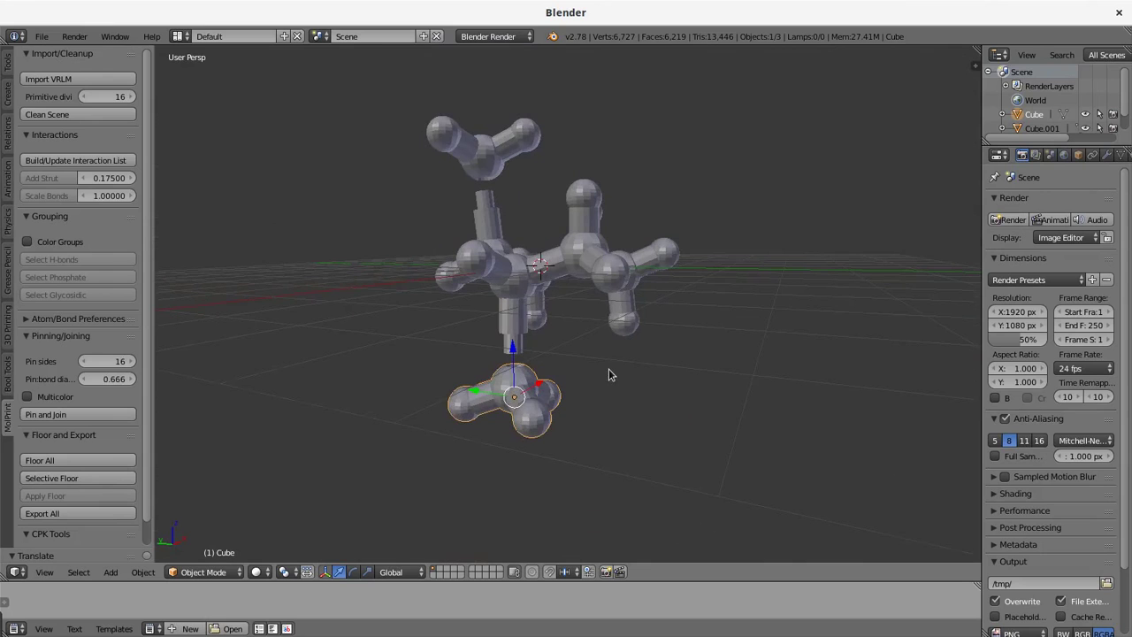
pyautogui.moveTo(621, 431)
pyautogui.mouseDown(button='middle')
pyautogui.moveTo(642, 467)
pyautogui.moveTo(669, 455)
pyautogui.moveTo(668, 475)
pyautogui.mouseUp(button='middle')
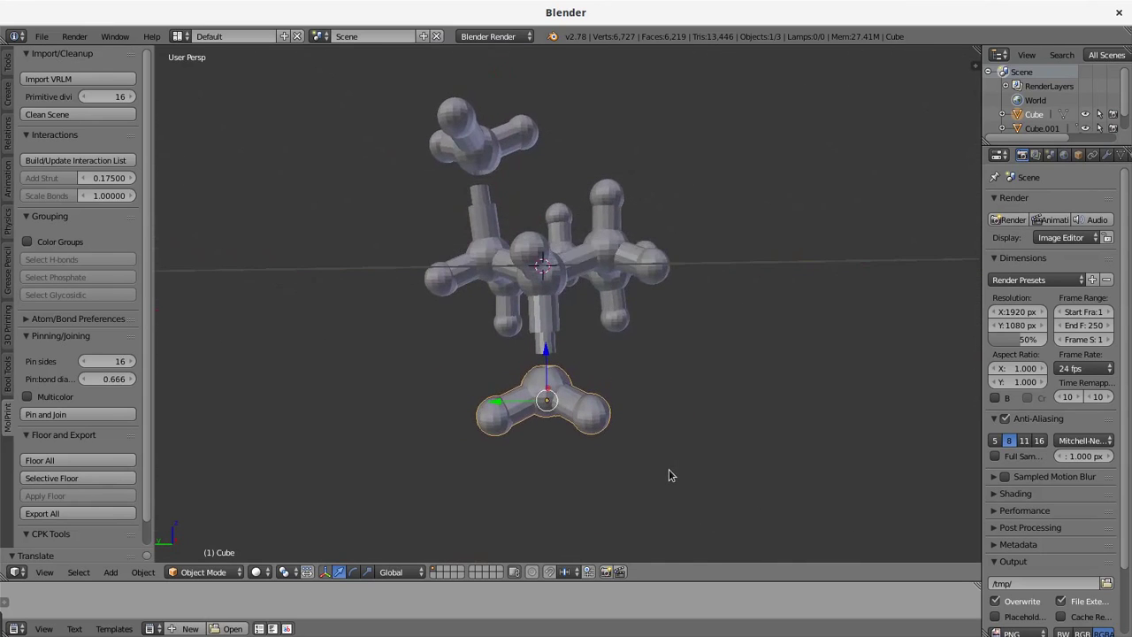
pyautogui.scroll(-3, 668, 473)
pyautogui.moveTo(648, 411); pyautogui.dragTo(647, 405, button='middle')
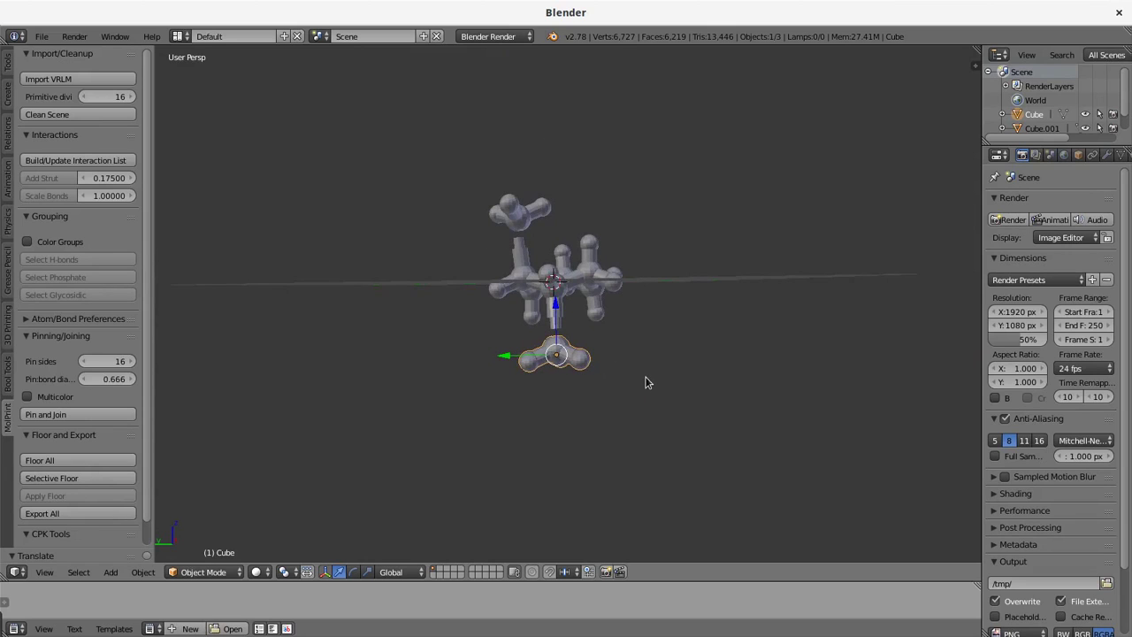
pyautogui.moveTo(645, 375); pyautogui.dragTo(646, 376, button='middle')
# Floor all three parts, then move the top fragment down and to the left of the ring.
pyautogui.click(74, 461)
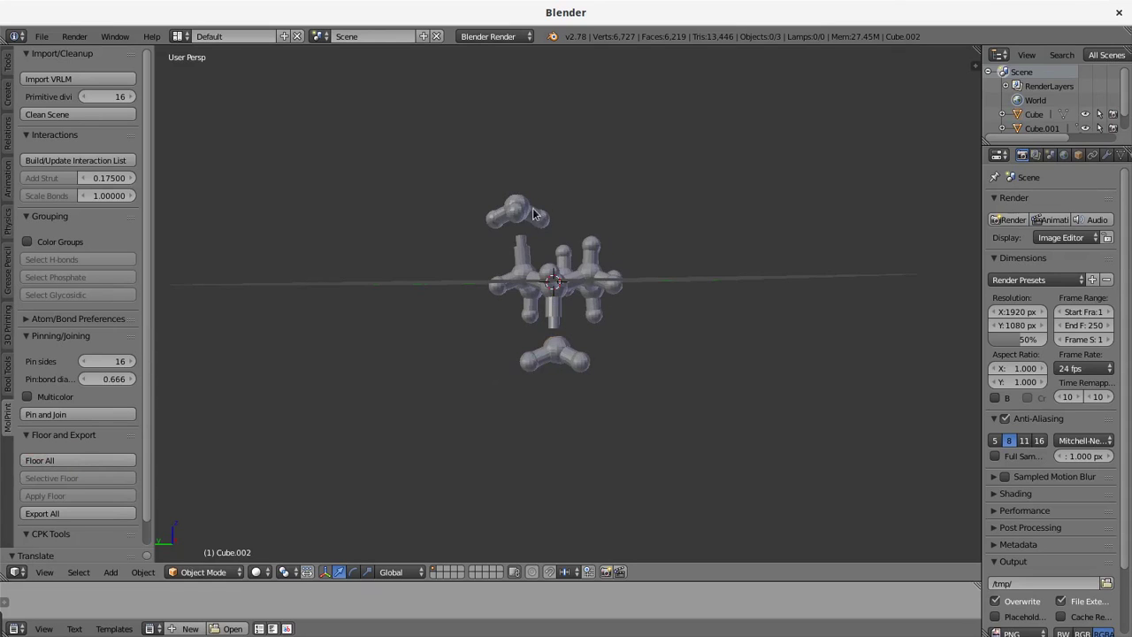
pyautogui.moveTo(465, 356); pyautogui.dragTo(492, 374, button='middle')
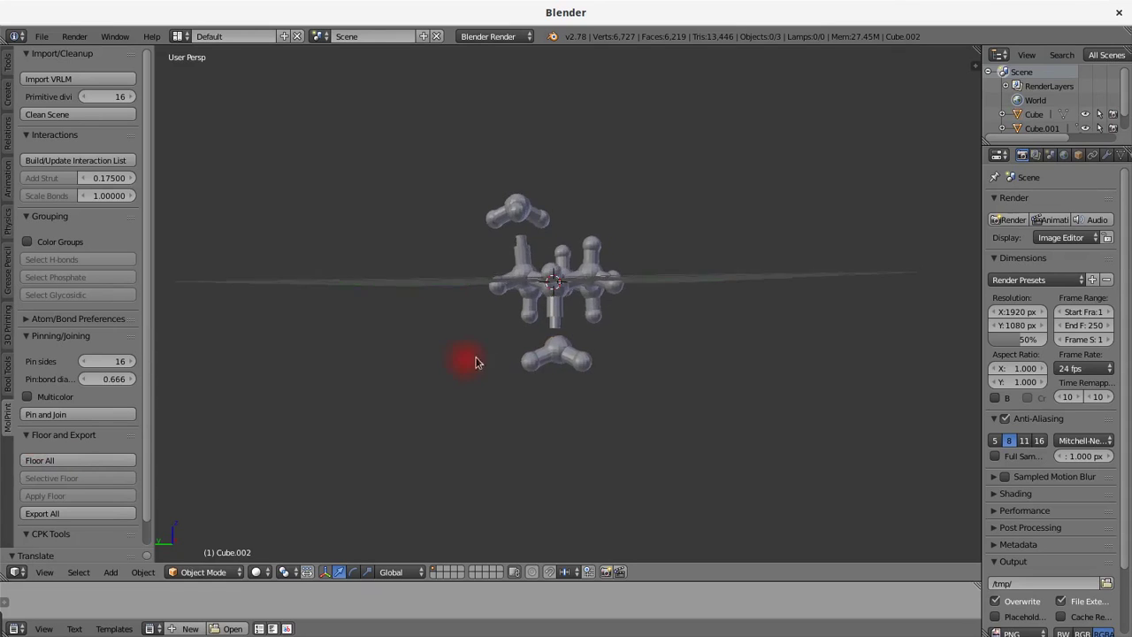
pyautogui.rightClick(526, 216)
pyautogui.moveTo(520, 167); pyautogui.dragTo(525, 235)
pyautogui.moveTo(473, 278); pyautogui.dragTo(367, 282)
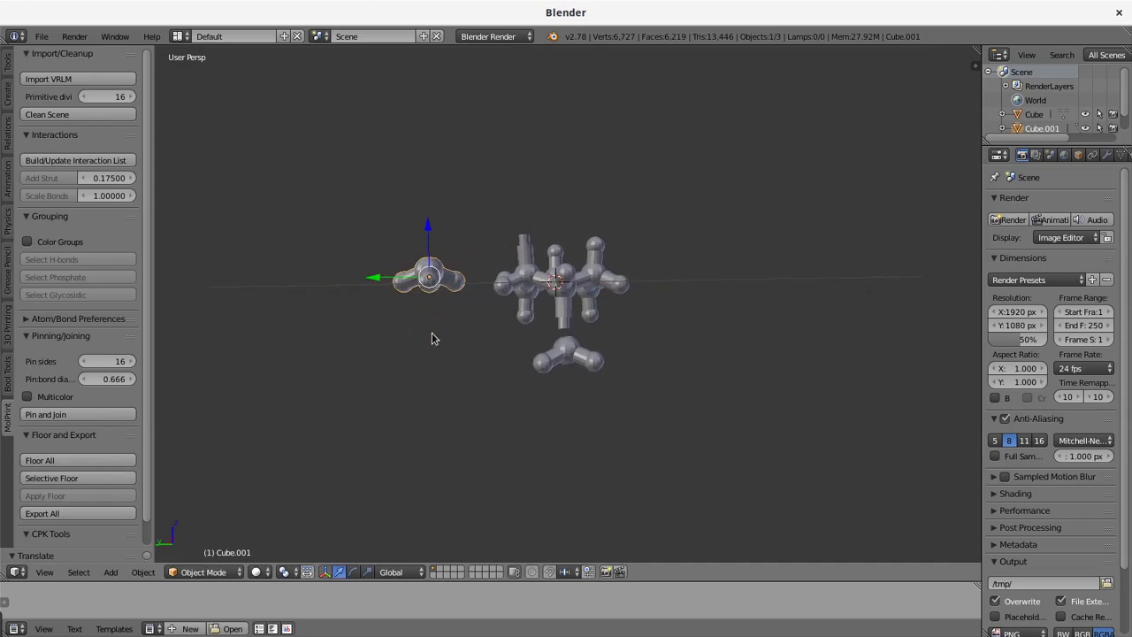
pyautogui.moveTo(429, 229); pyautogui.dragTo(428, 228)
# Raise the central ring part 1.6731 units along Z.
pyautogui.rightClick(566, 281)
pyautogui.hotkey('shift', 'd')
pyautogui.press('z')
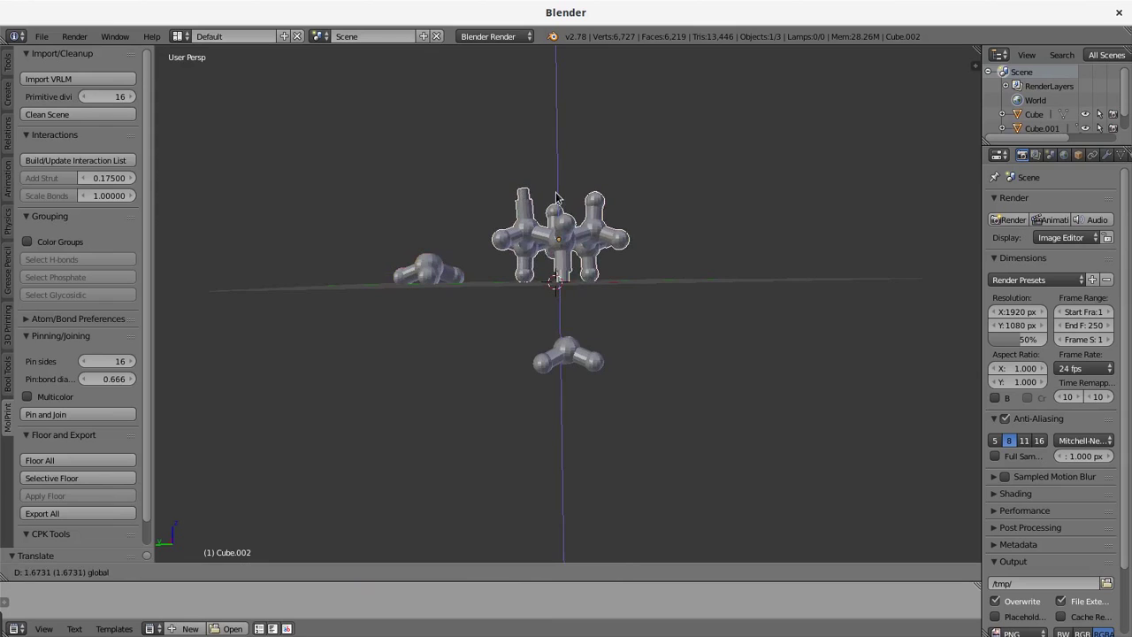
pyautogui.click(557, 196)
pyautogui.moveTo(674, 354)
pyautogui.mouseDown(button='middle')
pyautogui.moveTo(614, 360)
pyautogui.moveTo(718, 355)
pyautogui.moveTo(603, 358)
pyautogui.moveTo(690, 356)
pyautogui.moveTo(627, 356)
pyautogui.mouseUp(button='middle')
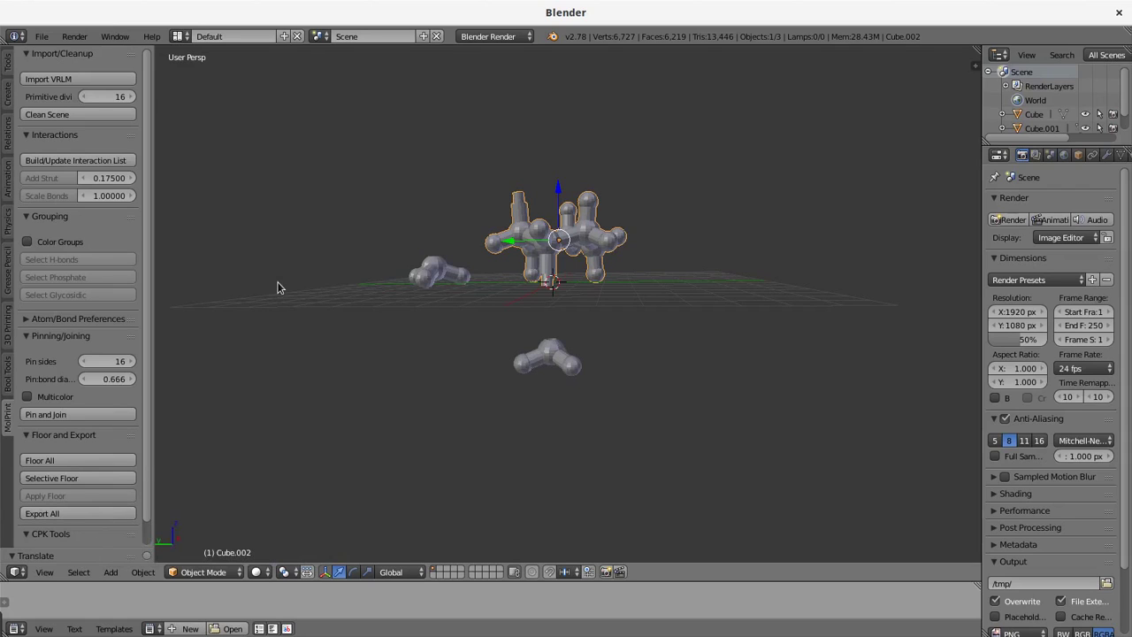
# Select and delete all three parts.
pyautogui.press('a')
pyautogui.press('a')
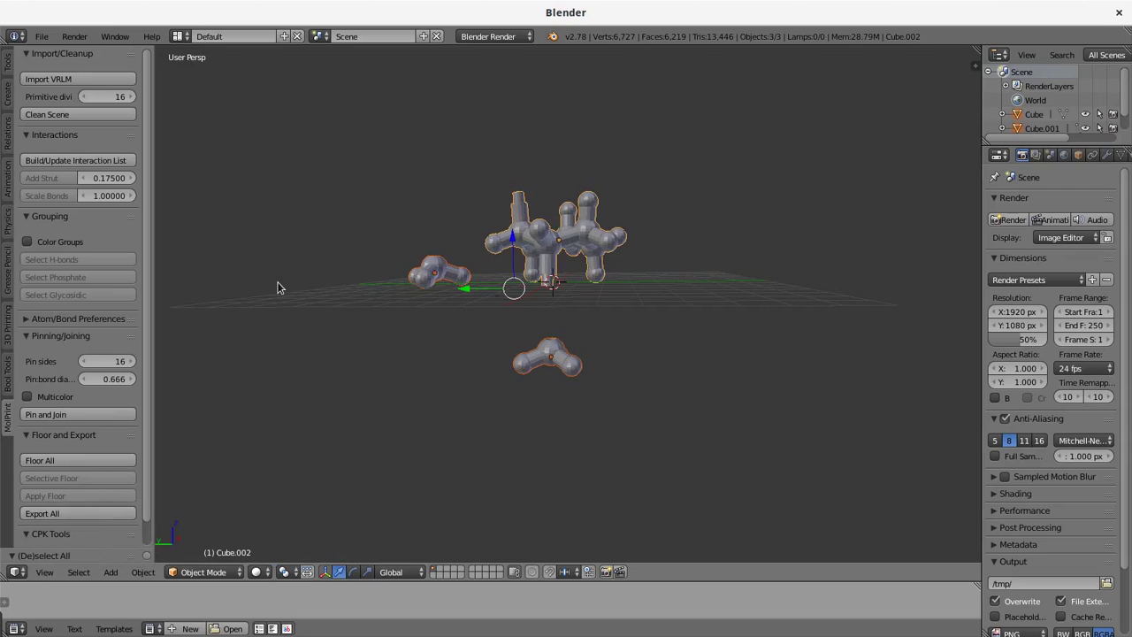
pyautogui.press('x')
pyautogui.click(259, 286)
# Re-enable Color Groups and choose bform.wrl in the Import VRLM file browser.
pyautogui.click(84, 240)
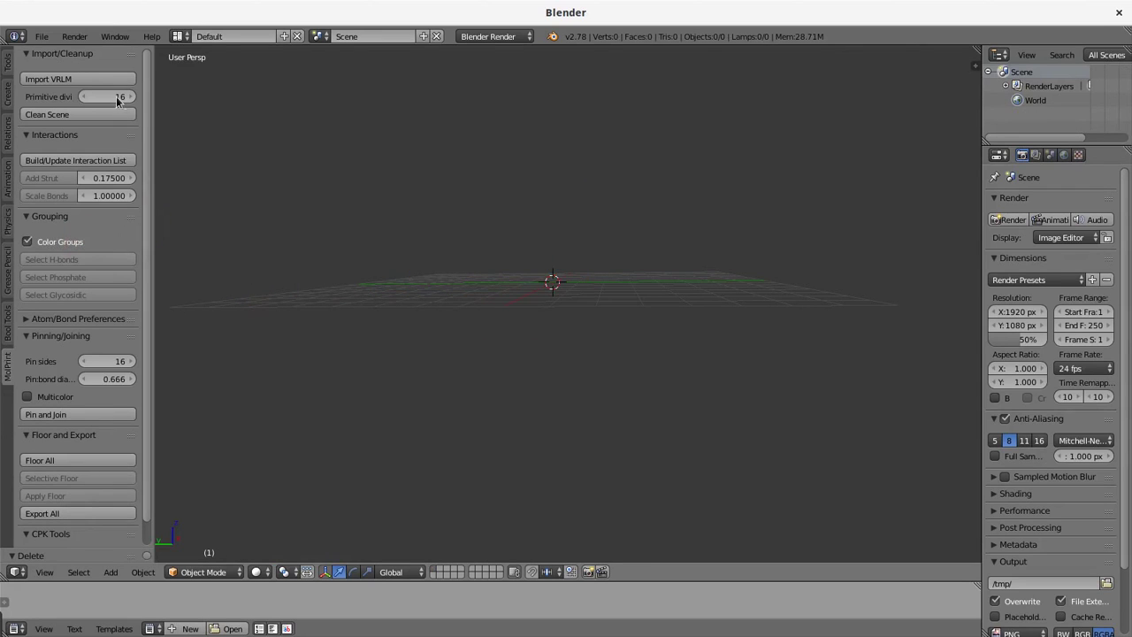
pyautogui.click(107, 79)
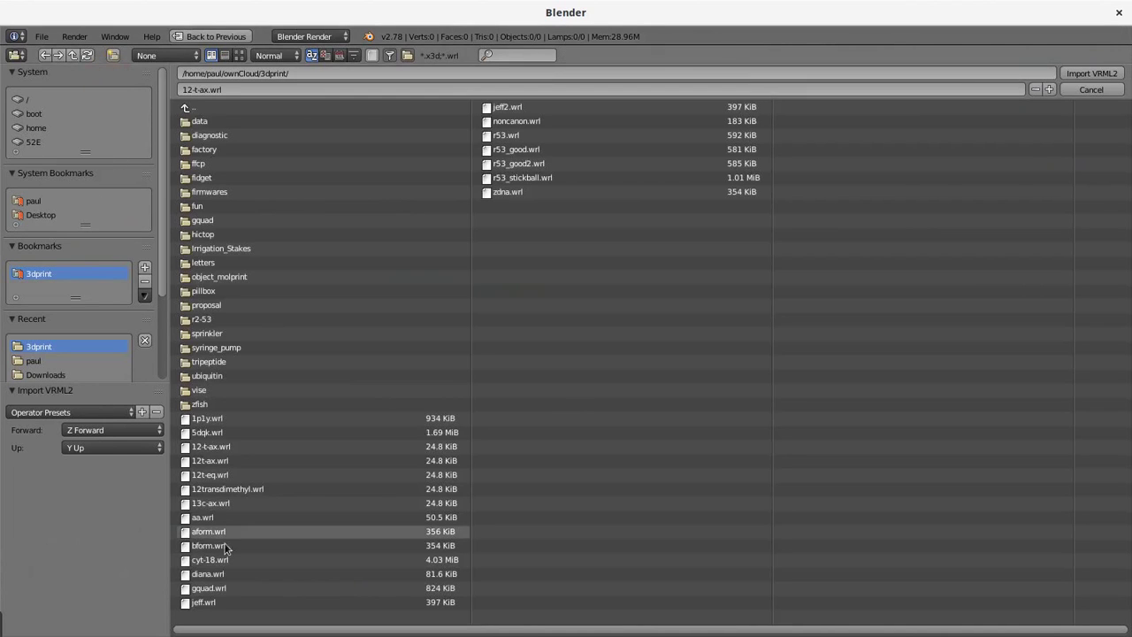
pyautogui.click(308, 546)
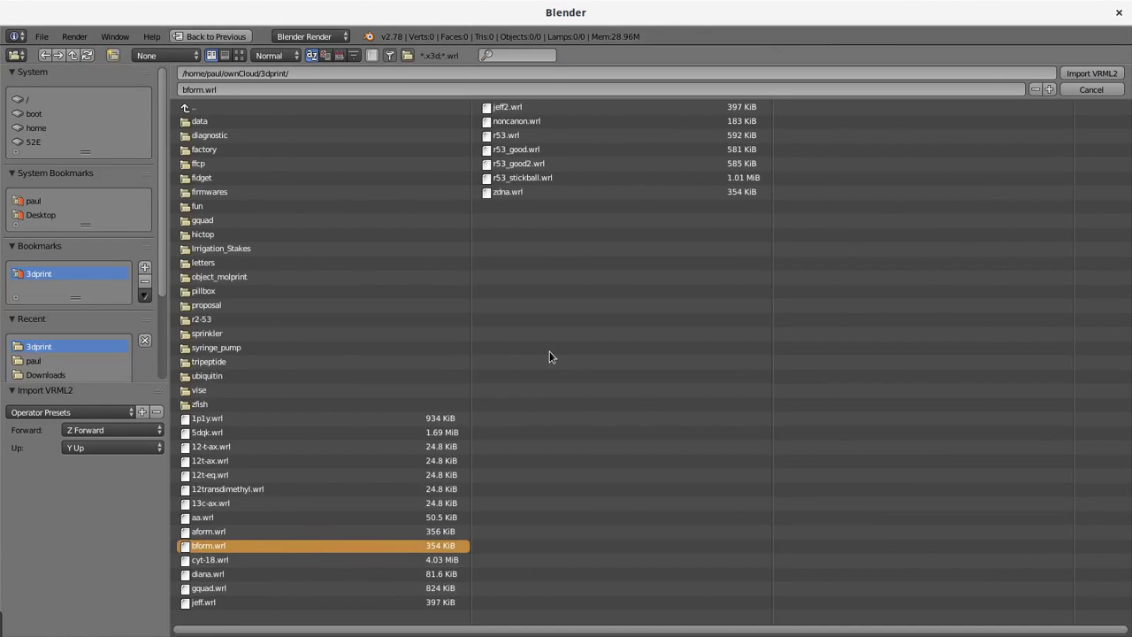
# Import bform.wrl, bringing in the 1,115-object DNA double helix.
pyautogui.press('Return')
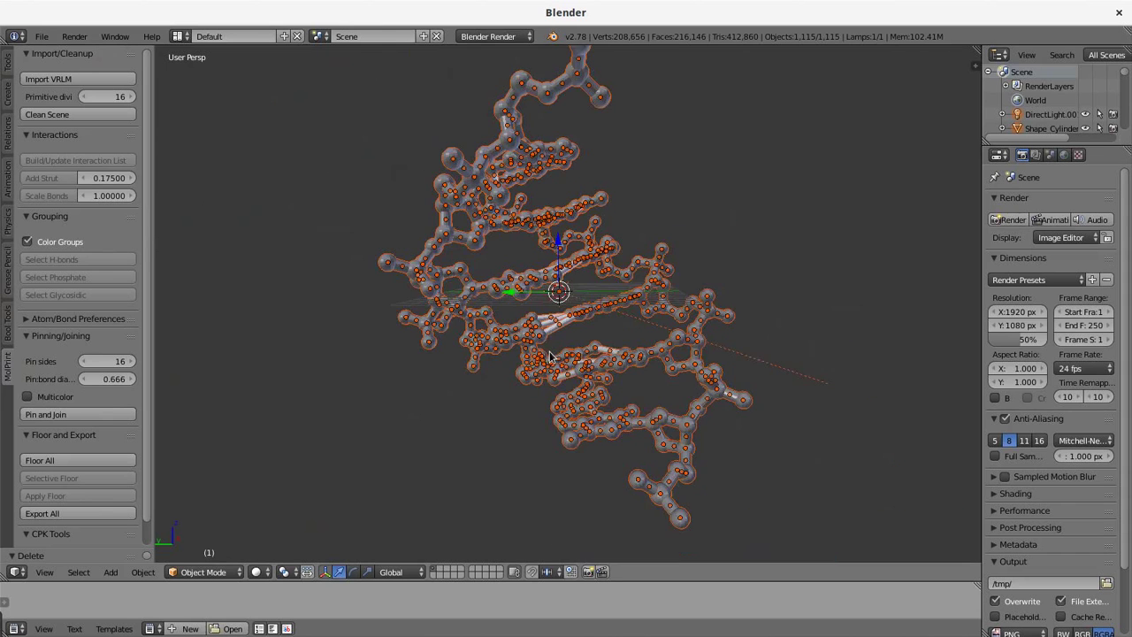
pyautogui.moveTo(435, 421)
pyautogui.mouseDown(button='middle')
pyautogui.moveTo(483, 386)
pyautogui.moveTo(364, 391)
pyautogui.moveTo(273, 450)
pyautogui.moveTo(430, 447)
pyautogui.moveTo(430, 423)
pyautogui.moveTo(207, 172)
pyautogui.moveTo(98, 125)
pyautogui.mouseUp(button='middle')
# Run Clean Scene to reduce the helix to 535 atom and bond objects, then expand Atom/Bond Preferences.
pyautogui.click(97, 121)
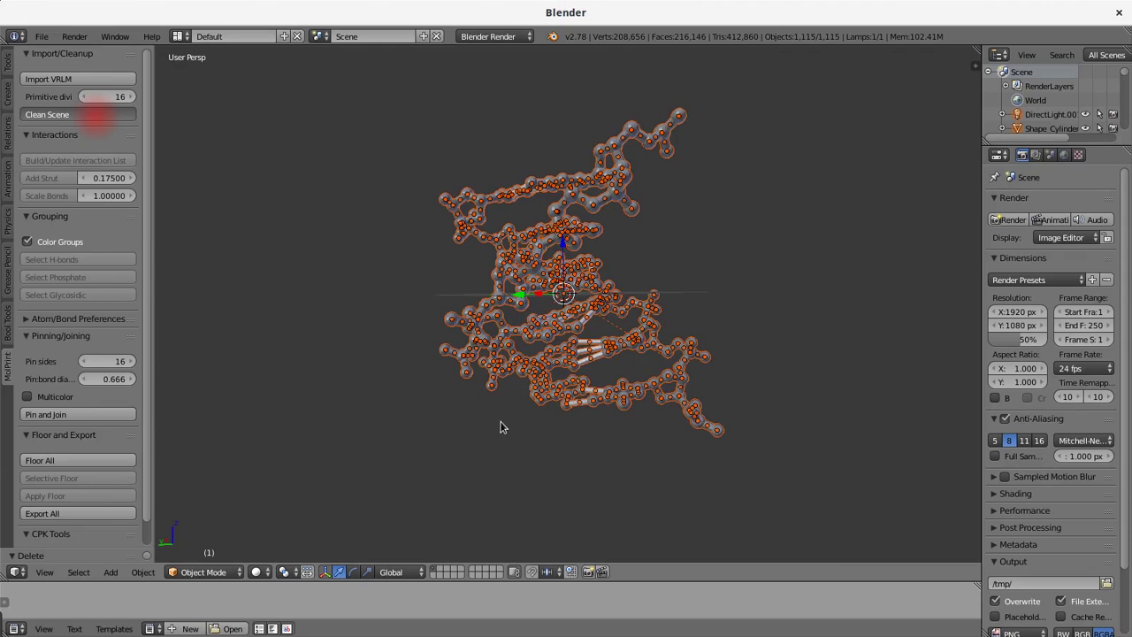
pyautogui.moveTo(500, 427)
pyautogui.mouseDown(button='middle')
pyautogui.moveTo(710, 421)
pyautogui.moveTo(525, 411)
pyautogui.mouseUp(button='middle')
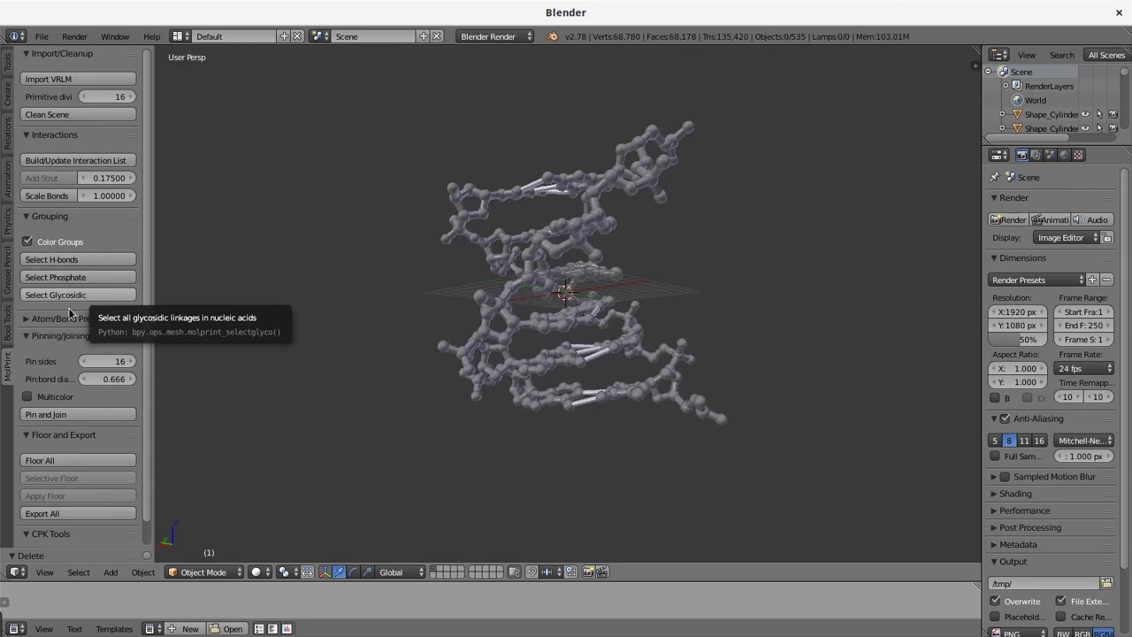
pyautogui.click(54, 319)
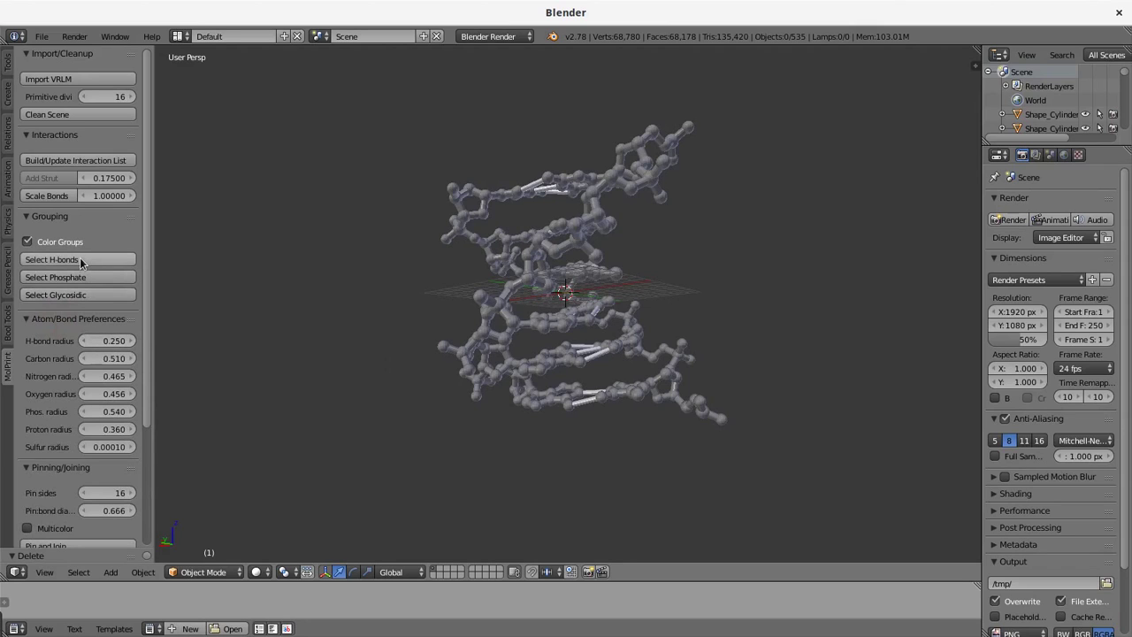
# Colour-group the helix with Select H-bonds, Select Phosphate and Select Glycosidic.
pyautogui.click(79, 259)
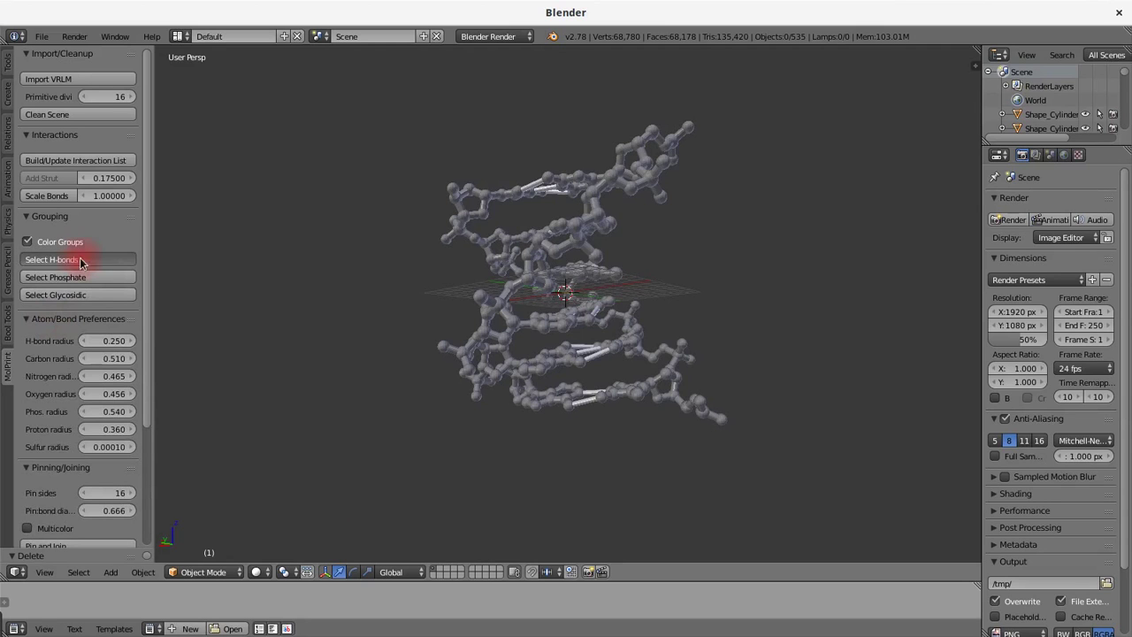
pyautogui.moveTo(360, 302); pyautogui.dragTo(440, 310, button='middle')
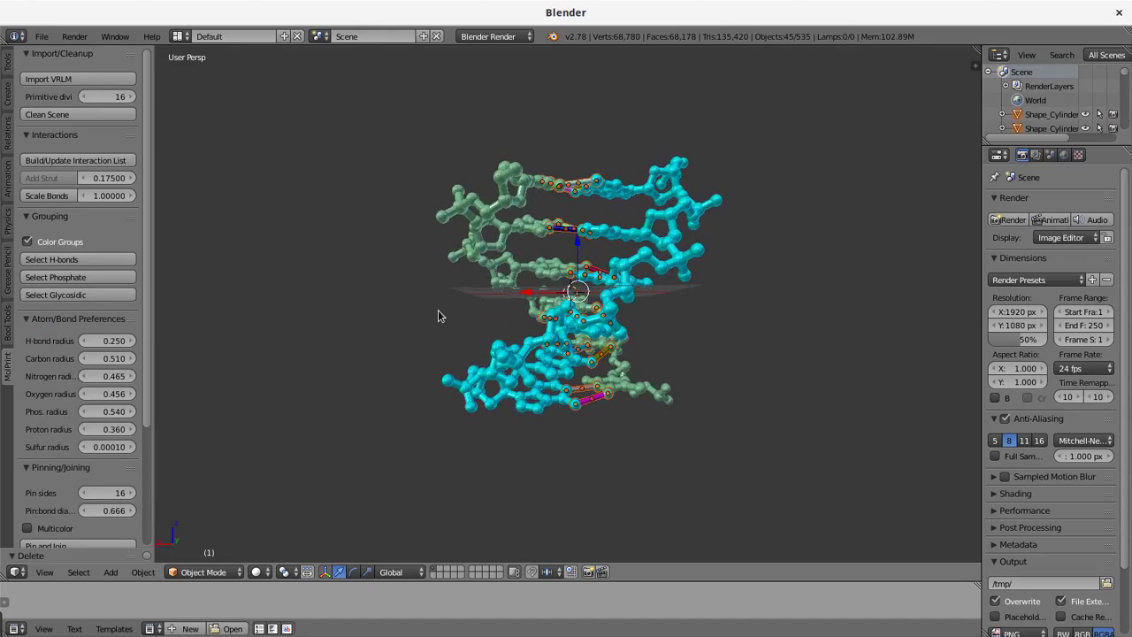
pyautogui.click(75, 278)
pyautogui.moveTo(362, 319)
pyautogui.mouseDown(button='middle')
pyautogui.moveTo(426, 323)
pyautogui.moveTo(303, 302)
pyautogui.mouseUp(button='middle')
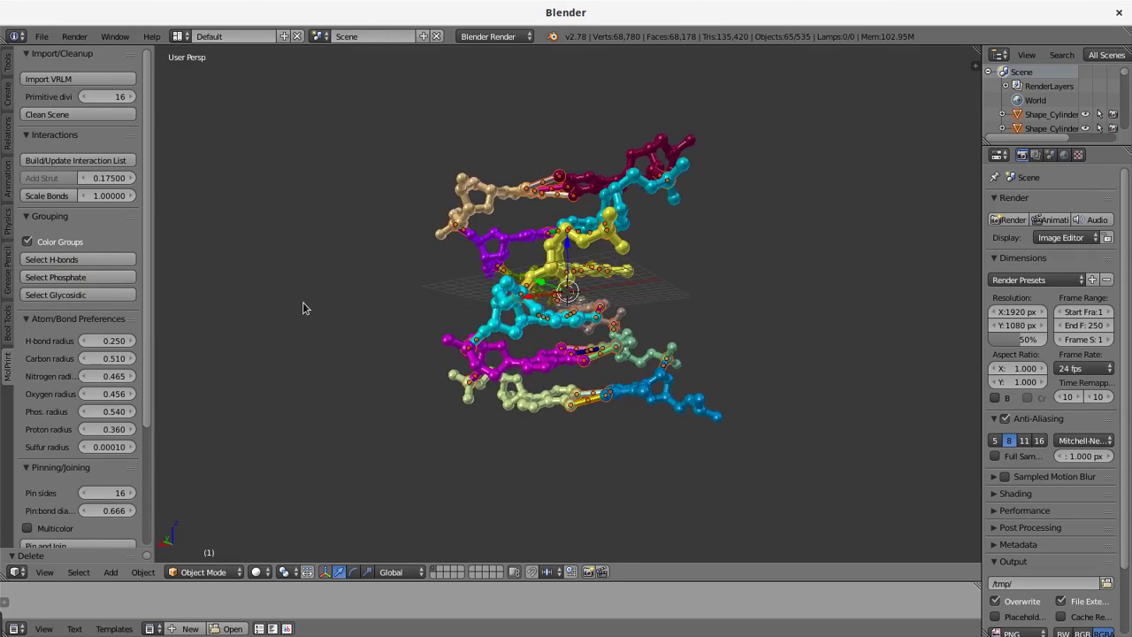
pyautogui.click(66, 297)
pyautogui.moveTo(378, 314)
pyautogui.mouseDown(button='middle')
pyautogui.moveTo(518, 329)
pyautogui.moveTo(680, 265)
pyautogui.mouseUp(button='middle')
pyautogui.scroll(2, 680, 265)
pyautogui.scroll(2, 604, 204)
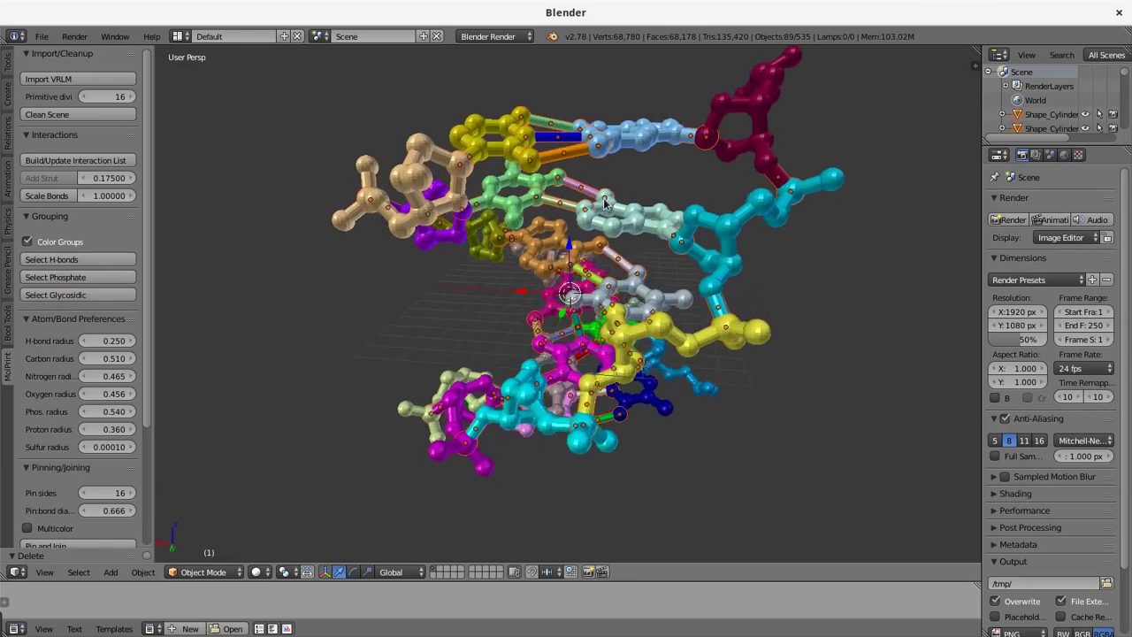
pyautogui.scroll(1, 604, 204)
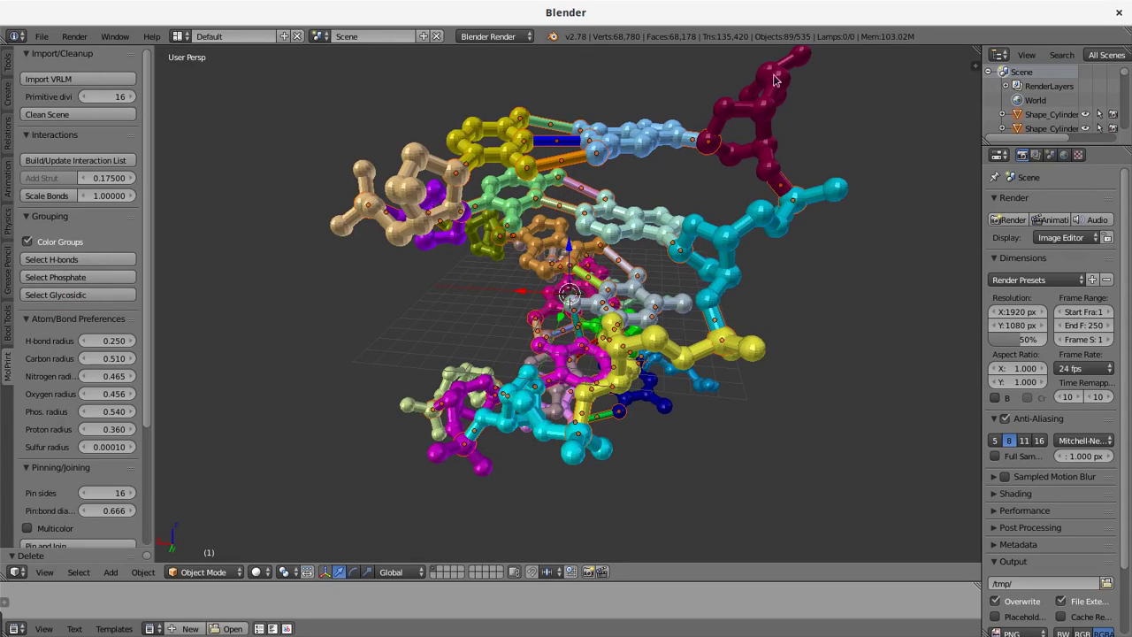
pyautogui.moveTo(670, 468); pyautogui.dragTo(403, 418, button='middle')
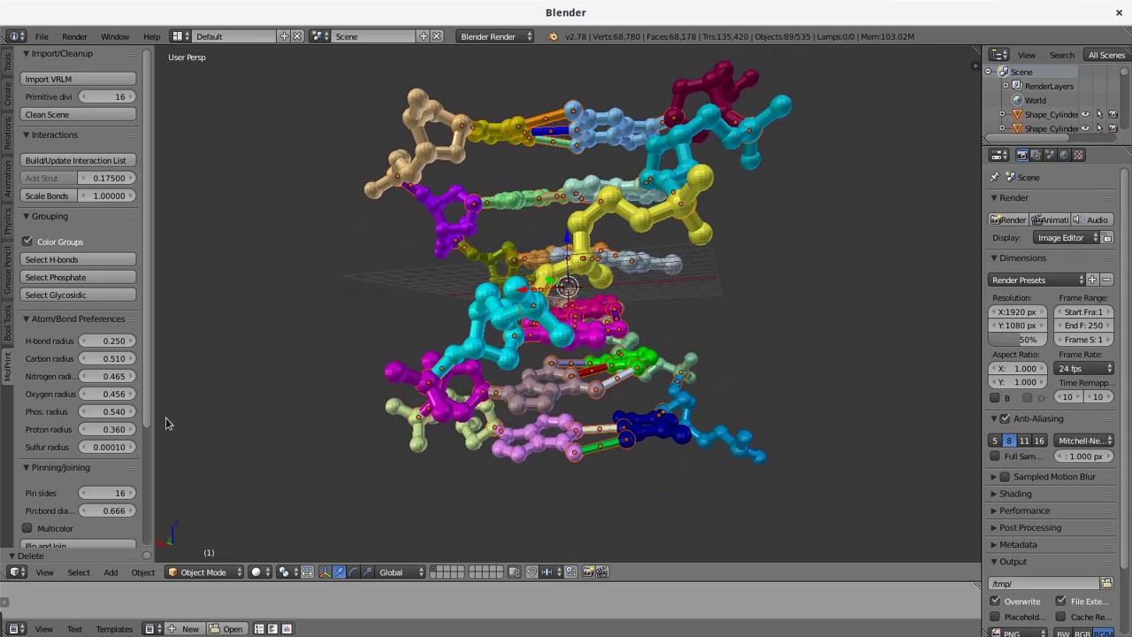
# Set the pin sides to 3 and the pin bond diameter to 0.8.
pyautogui.click(105, 494)
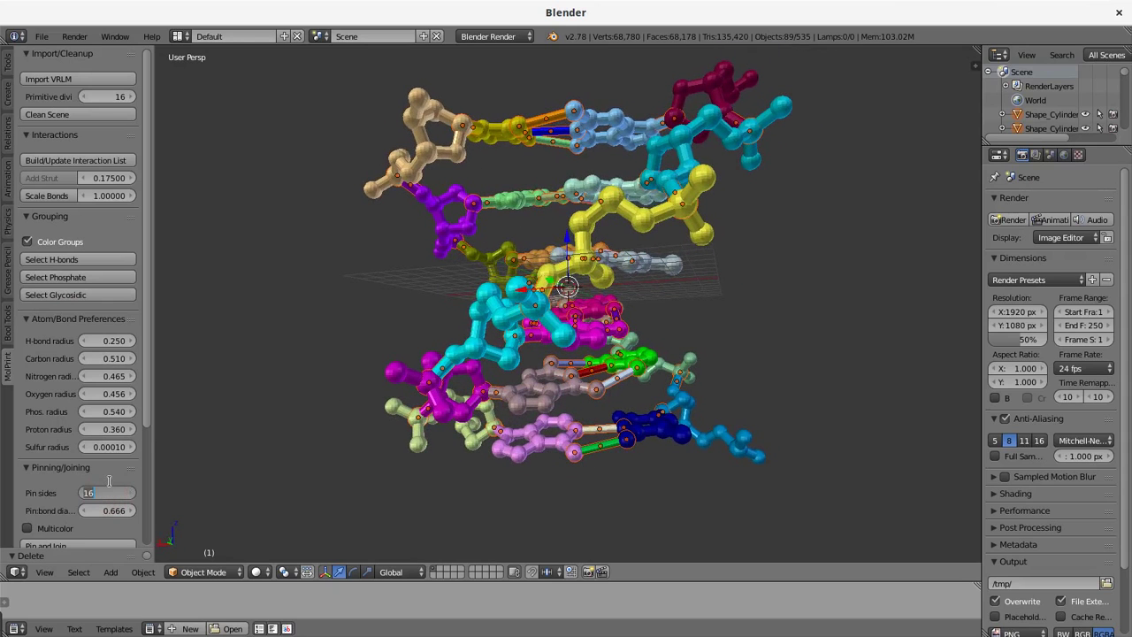
pyautogui.write('3')
pyautogui.press('Return')
pyautogui.click(100, 510)
pyautogui.press('BackSpace')
pyautogui.write('0.8')
pyautogui.press('Return')
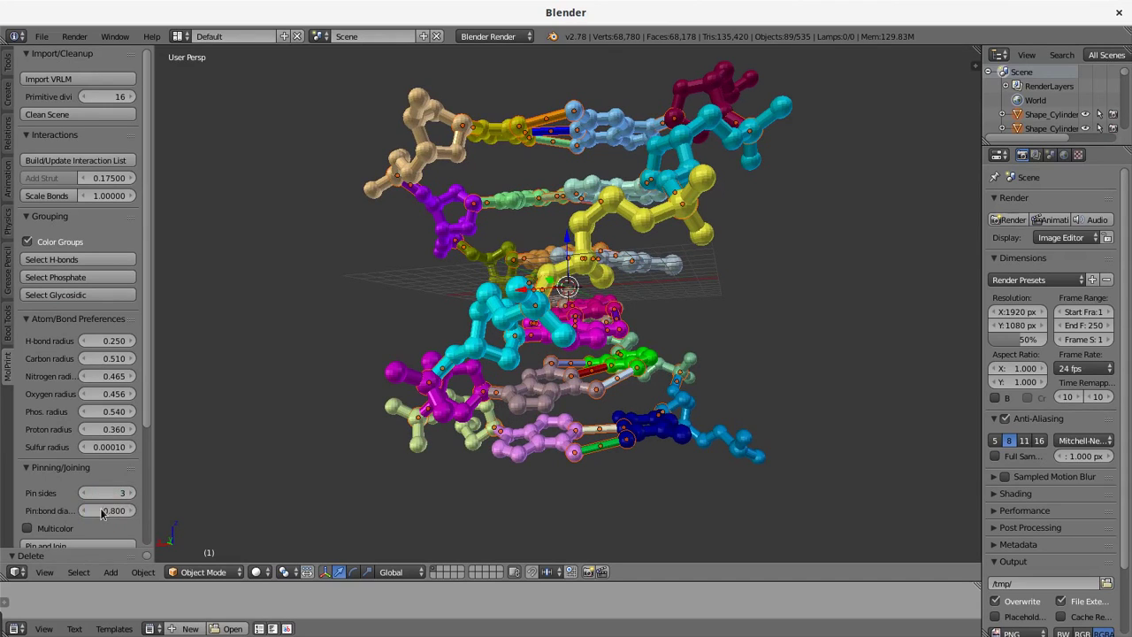
# Pin and join the coloured groups into 39 parts.
pyautogui.scroll(-3, 146, 302)
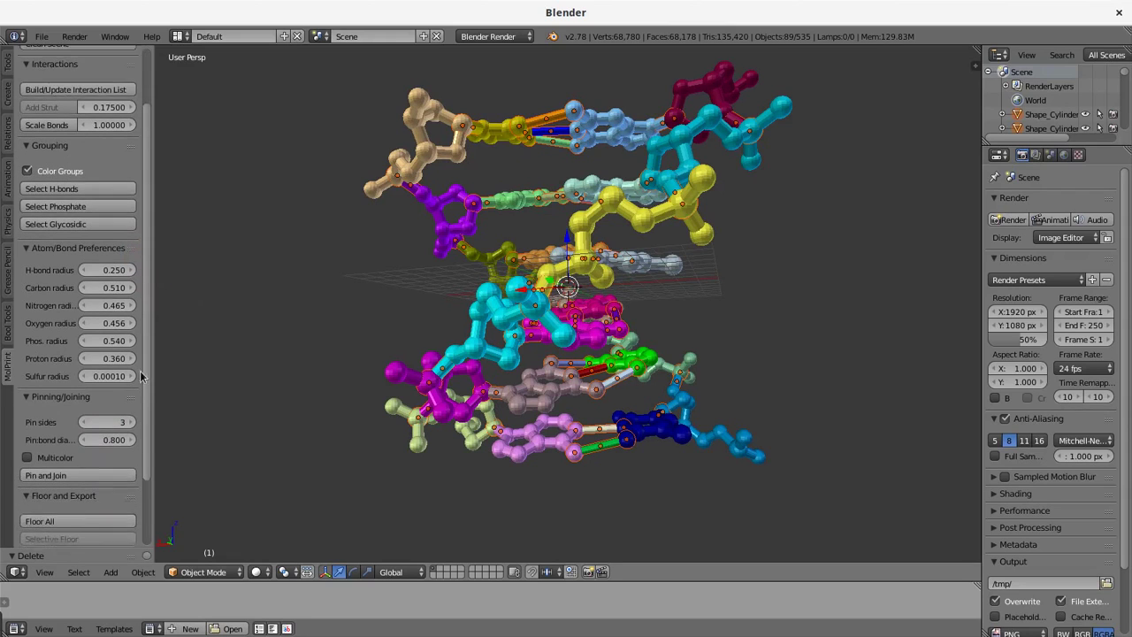
pyautogui.scroll(-2, 107, 371)
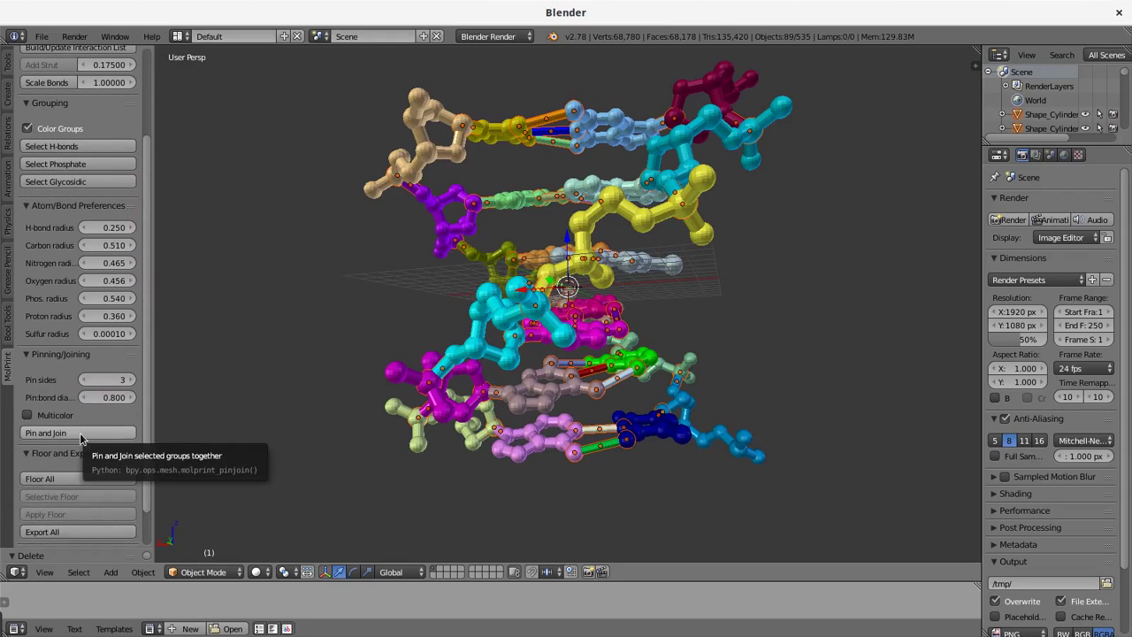
pyautogui.click(80, 436)
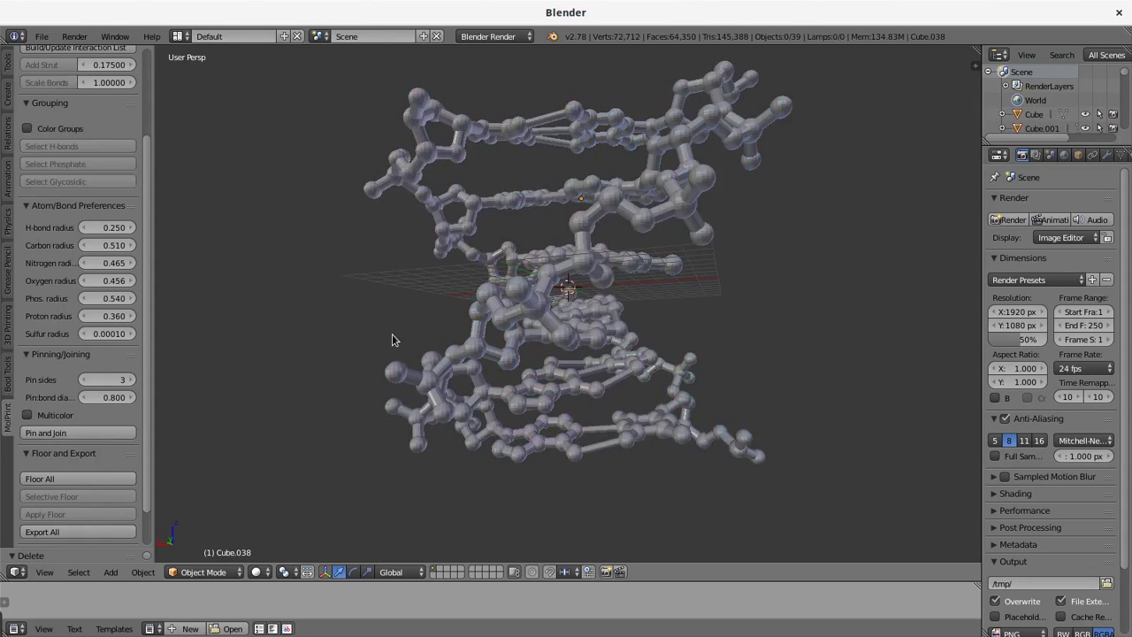
# Lift the ring part near the top of the helix straight up along Z.
pyautogui.click(447, 150)
pyautogui.moveTo(391, 242)
pyautogui.mouseDown(button='middle')
pyautogui.moveTo(407, 395)
pyautogui.moveTo(447, 340)
pyautogui.mouseUp(button='middle')
pyautogui.moveTo(447, 312); pyautogui.dragTo(456, 213)
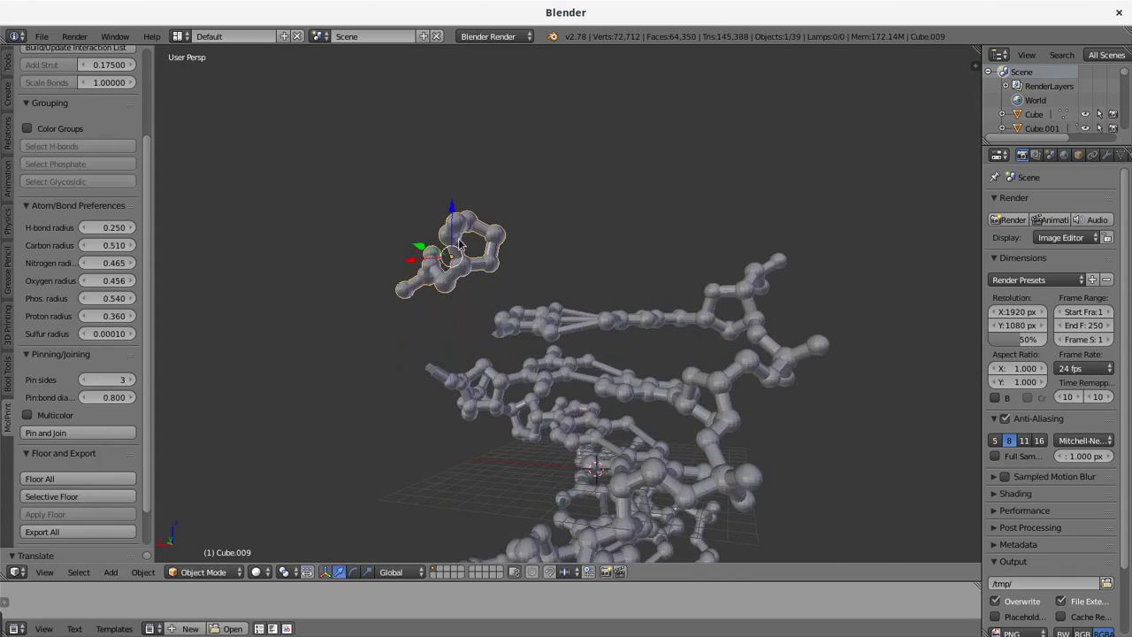
pyautogui.scroll(3, 470, 325)
# Find the flat base-pair ring part and raise it straight up clear of the helix.
pyautogui.moveTo(436, 392)
pyautogui.mouseDown(button='middle')
pyautogui.moveTo(370, 352)
pyautogui.moveTo(350, 306)
pyautogui.moveTo(303, 348)
pyautogui.moveTo(280, 419)
pyautogui.moveTo(335, 316)
pyautogui.mouseUp(button='middle')
pyautogui.moveTo(417, 195); pyautogui.dragTo(442, 312, button='middle')
pyautogui.scroll(2, 442, 312)
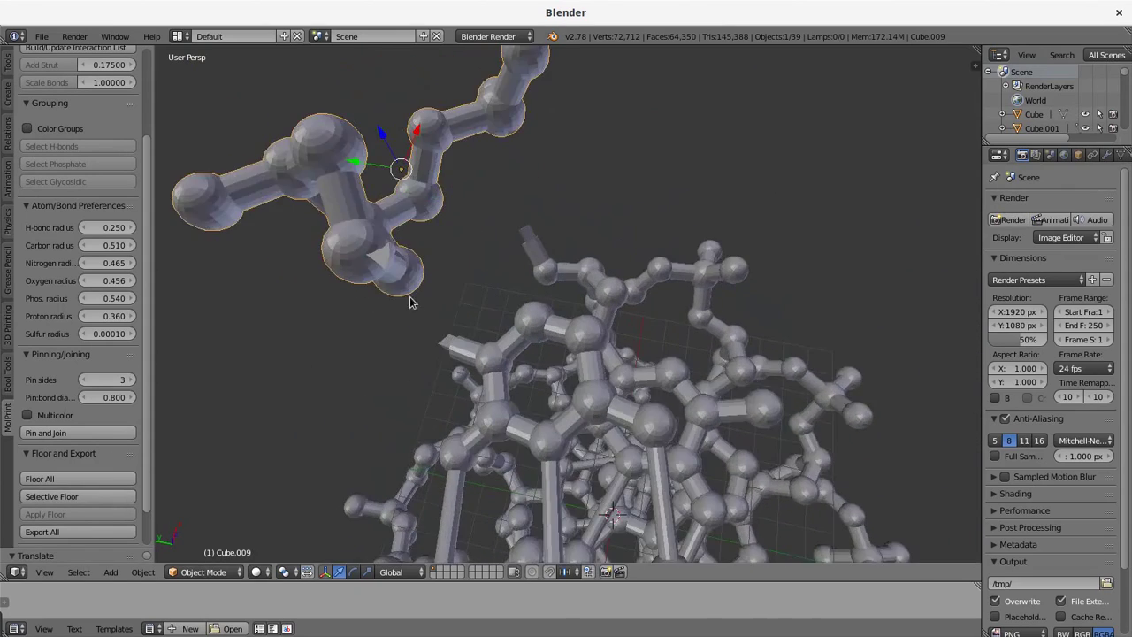
pyautogui.scroll(2, 403, 282)
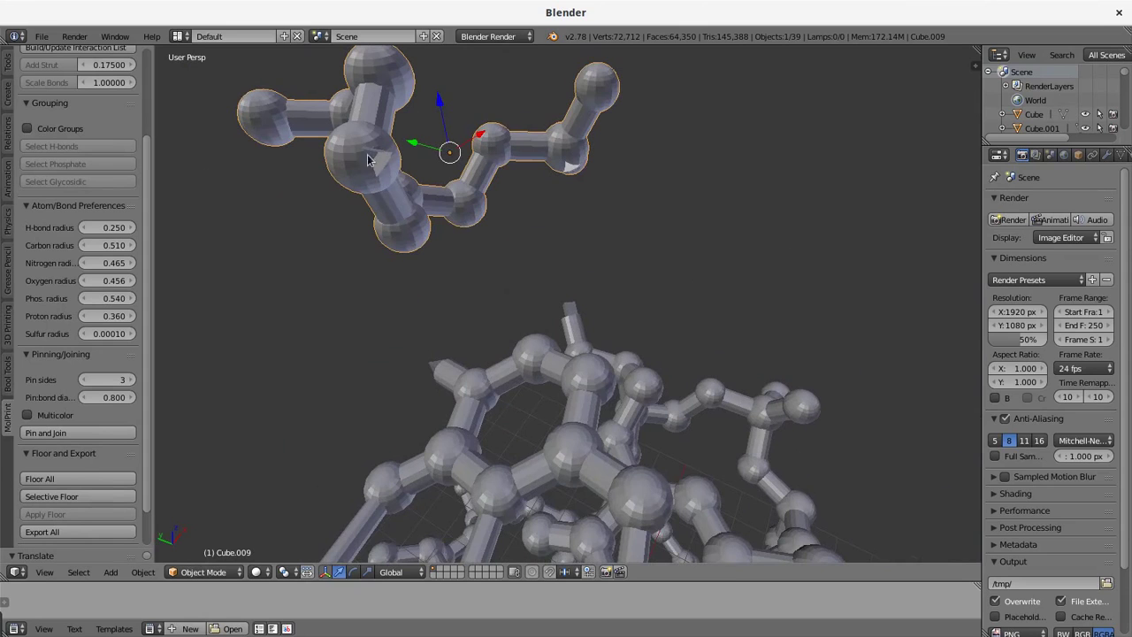
pyautogui.moveTo(386, 304)
pyautogui.mouseDown(button='middle')
pyautogui.moveTo(519, 249)
pyautogui.moveTo(457, 384)
pyautogui.mouseUp(button='middle')
pyautogui.scroll(2, 531, 356)
pyautogui.moveTo(531, 357)
pyautogui.mouseDown(button='middle')
pyautogui.moveTo(536, 304)
pyautogui.moveTo(476, 373)
pyautogui.mouseUp(button='middle')
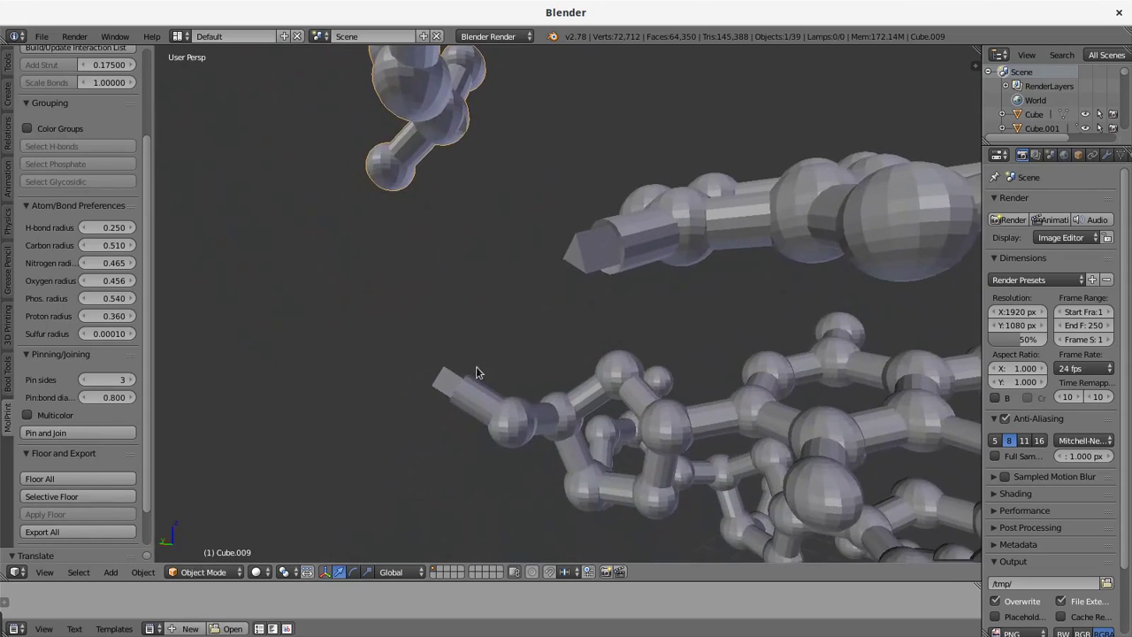
pyautogui.moveTo(657, 313)
pyautogui.mouseDown(button='middle')
pyautogui.moveTo(430, 376)
pyautogui.moveTo(503, 385)
pyautogui.moveTo(542, 411)
pyautogui.mouseUp(button='middle')
pyautogui.rightClick(522, 348)
pyautogui.moveTo(481, 299)
pyautogui.mouseDown()
pyautogui.moveTo(469, 252)
pyautogui.moveTo(478, 203)
pyautogui.mouseUp()
pyautogui.moveTo(606, 320)
pyautogui.mouseDown(button='middle')
pyautogui.moveTo(667, 295)
pyautogui.moveTo(700, 311)
pyautogui.mouseUp(button='middle')
pyautogui.moveTo(758, 361)
pyautogui.mouseDown(button='middle')
pyautogui.moveTo(567, 382)
pyautogui.moveTo(503, 311)
pyautogui.mouseUp(button='middle')
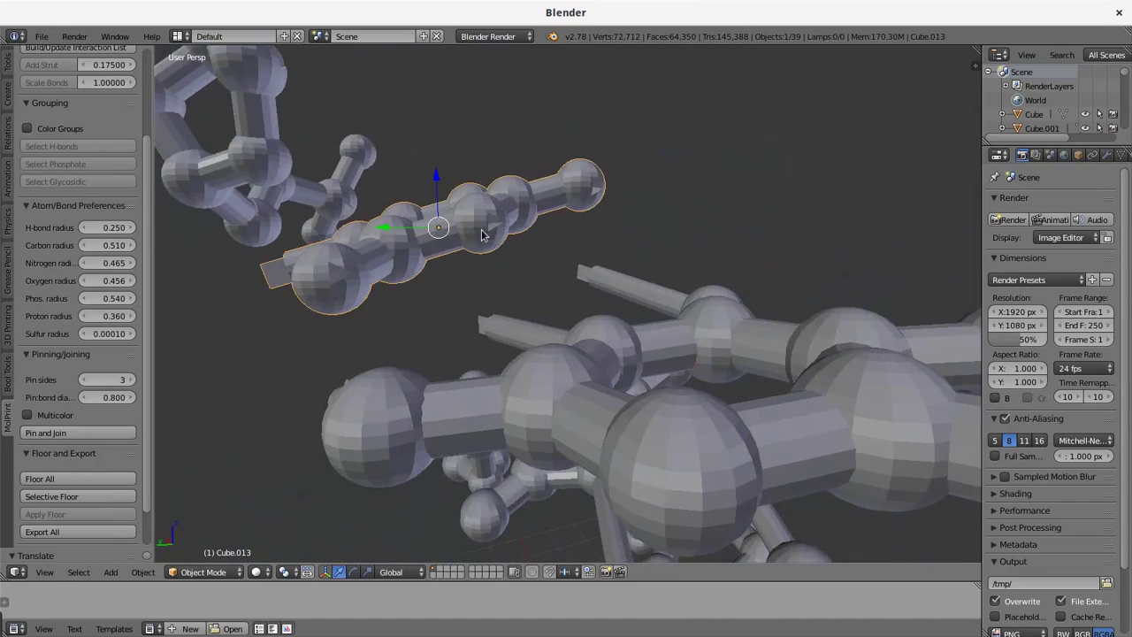
pyautogui.moveTo(354, 366)
pyautogui.mouseDown(button='middle')
pyautogui.moveTo(354, 415)
pyautogui.moveTo(461, 387)
pyautogui.moveTo(528, 389)
pyautogui.moveTo(461, 397)
pyautogui.moveTo(419, 420)
pyautogui.moveTo(462, 381)
pyautogui.moveTo(429, 422)
pyautogui.moveTo(408, 414)
pyautogui.moveTo(468, 414)
pyautogui.mouseUp(button='middle')
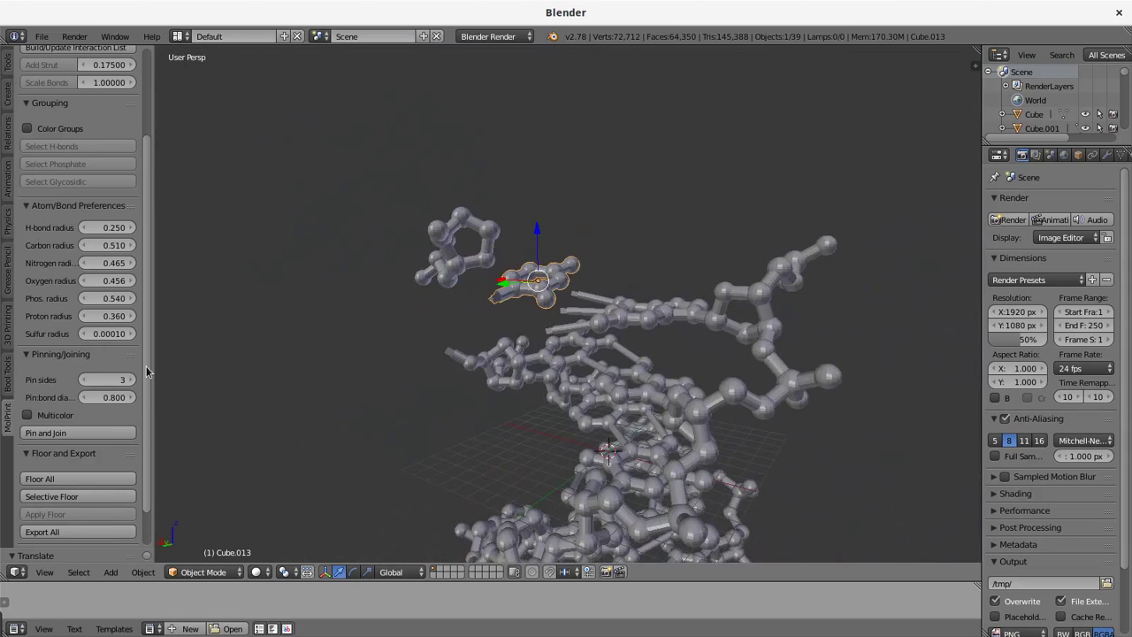
# Set all parts down on the build floor with Floor All.
pyautogui.scroll(-2, 147, 389)
pyautogui.moveTo(383, 480)
pyautogui.mouseDown(button='middle')
pyautogui.moveTo(399, 371)
pyautogui.moveTo(457, 341)
pyautogui.mouseUp(button='middle')
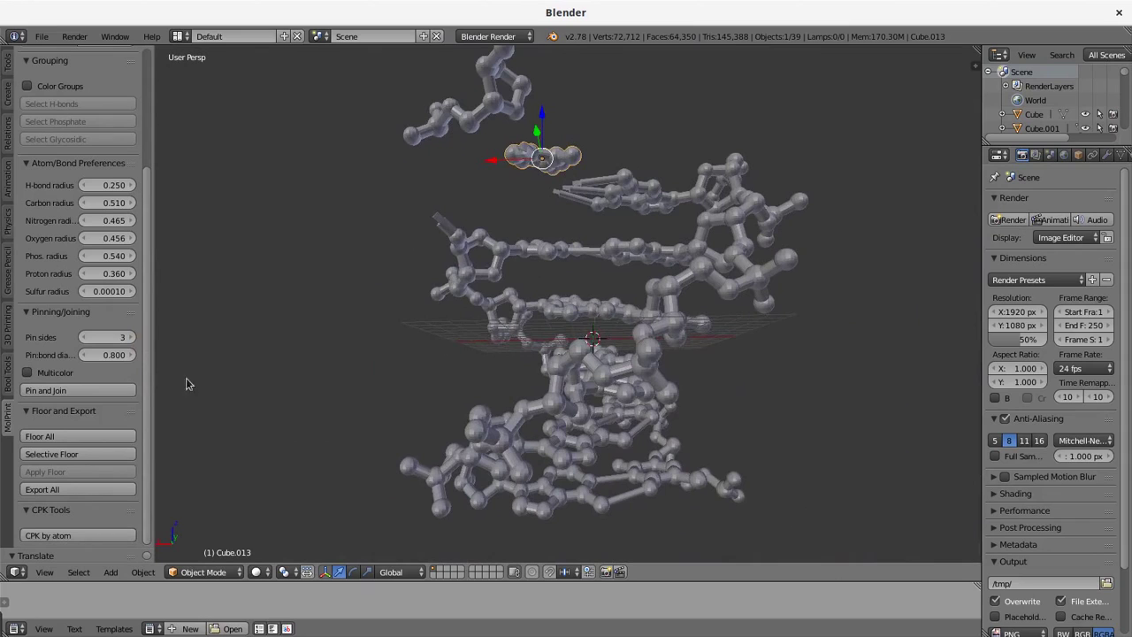
pyautogui.click(99, 443)
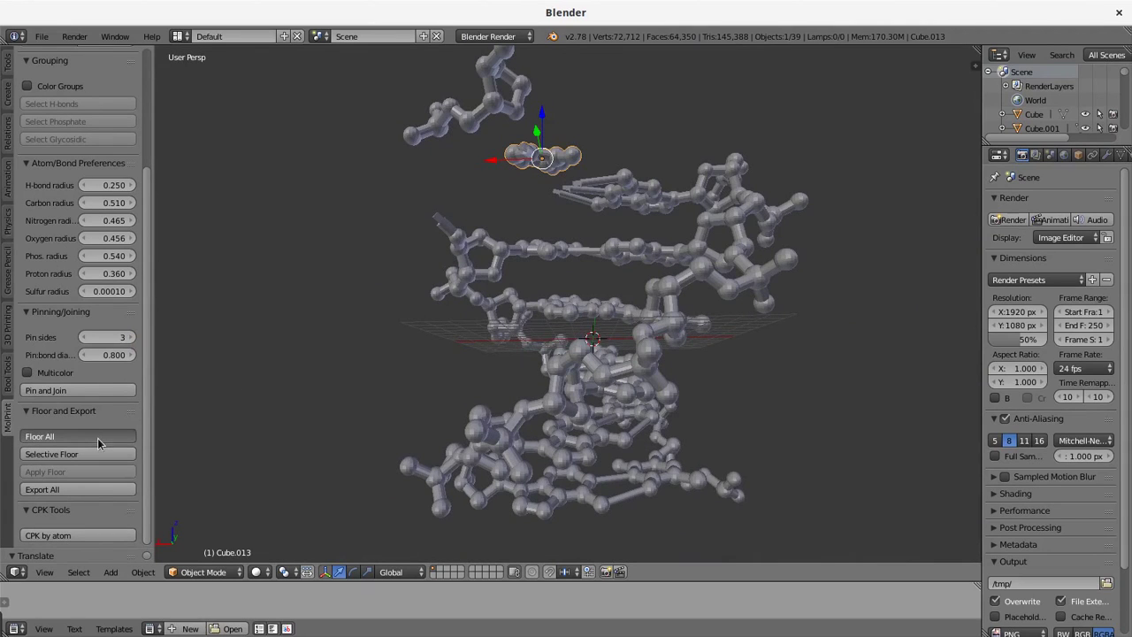
# Inspect the floored parts and select the ring part to floor separately.
pyautogui.moveTo(708, 392)
pyautogui.mouseDown(button='middle')
pyautogui.moveTo(713, 379)
pyautogui.moveTo(790, 420)
pyautogui.moveTo(890, 410)
pyautogui.moveTo(749, 394)
pyautogui.moveTo(585, 402)
pyautogui.moveTo(543, 329)
pyautogui.mouseUp(button='middle')
pyautogui.moveTo(794, 290)
pyautogui.mouseDown(button='middle')
pyautogui.moveTo(821, 311)
pyautogui.moveTo(864, 306)
pyautogui.moveTo(786, 329)
pyautogui.mouseUp(button='middle')
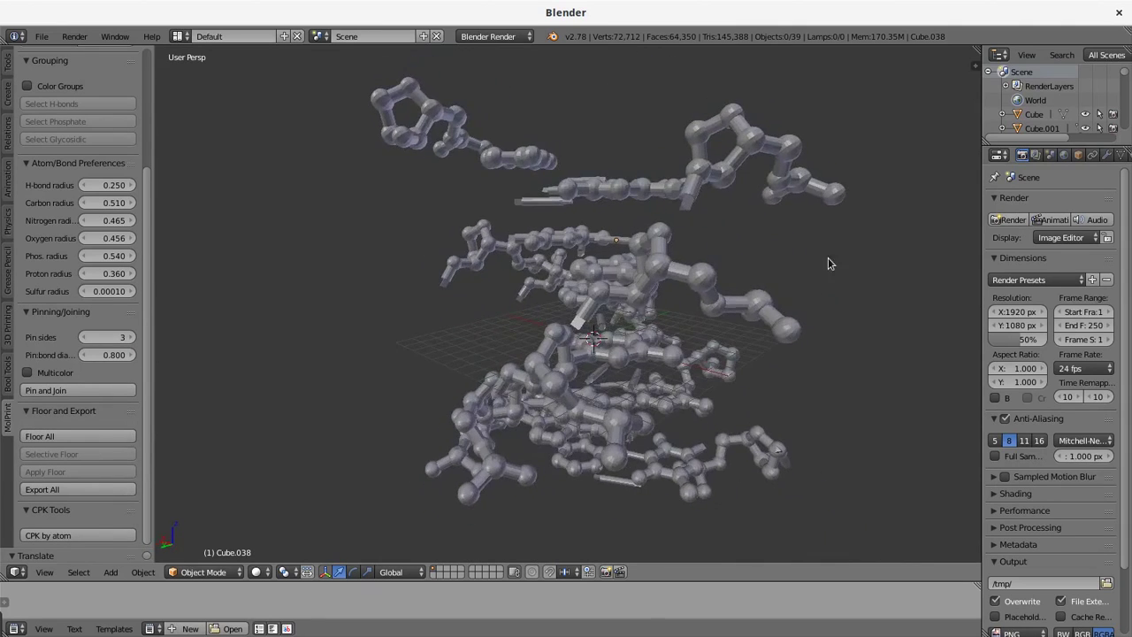
pyautogui.scroll(2, 828, 257)
pyautogui.scroll(2, 766, 311)
pyautogui.scroll(2, 735, 339)
pyautogui.scroll(2, 735, 336)
pyautogui.moveTo(785, 329)
pyautogui.mouseDown(button='middle')
pyautogui.moveTo(733, 346)
pyautogui.moveTo(708, 328)
pyautogui.mouseUp(button='middle')
pyautogui.rightClick(656, 233)
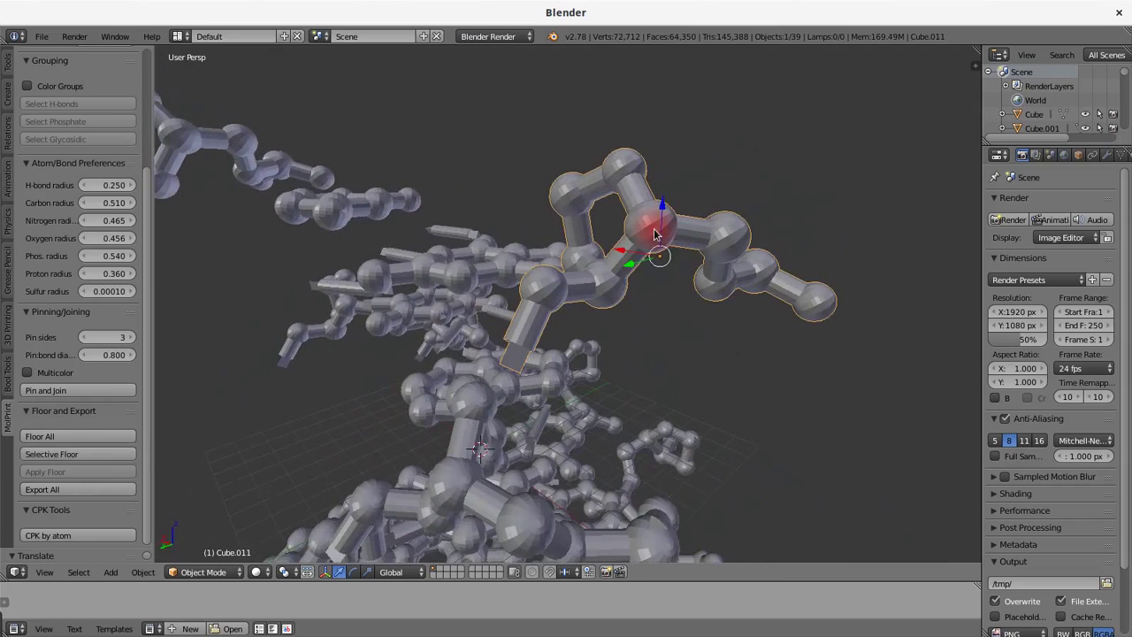
# Selectively floor the ring part on two picked convex-hull faces and apply the orientation.
pyautogui.click(105, 448)
pyautogui.moveTo(719, 384)
pyautogui.mouseDown(button='middle')
pyautogui.moveTo(770, 354)
pyautogui.moveTo(803, 379)
pyautogui.moveTo(806, 451)
pyautogui.moveTo(816, 432)
pyautogui.mouseUp(button='middle')
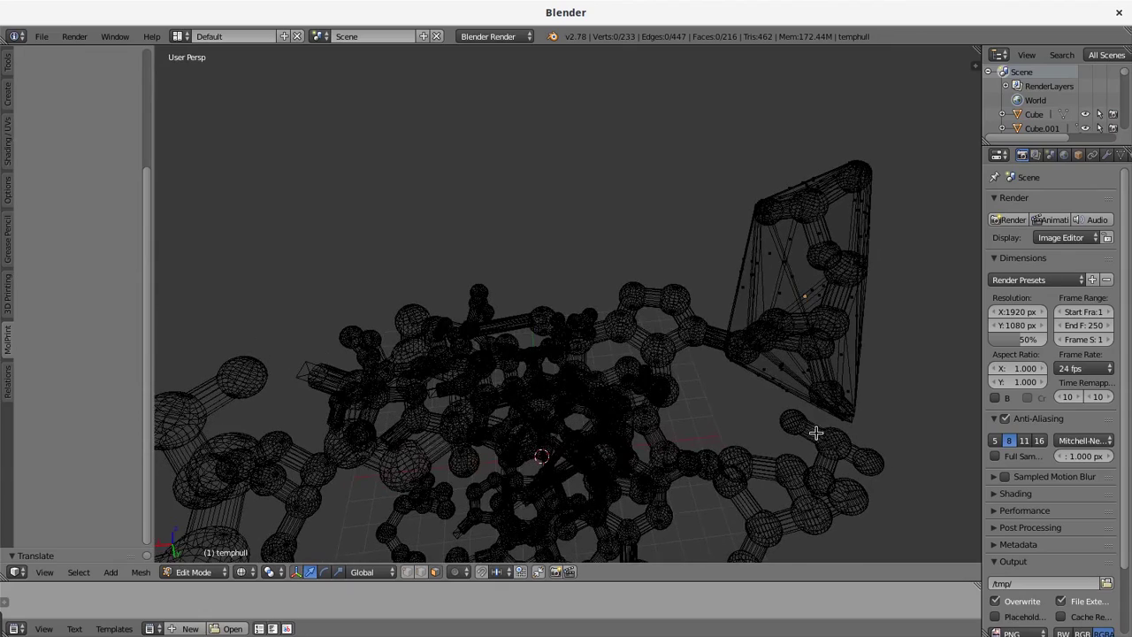
pyautogui.rightClick(769, 256)
pyautogui.moveTo(596, 227)
pyautogui.mouseDown(button='middle')
pyautogui.moveTo(653, 235)
pyautogui.moveTo(579, 185)
pyautogui.mouseUp(button='middle')
pyautogui.keyDown('shift'); pyautogui.rightClick(730, 208); pyautogui.keyUp('shift')
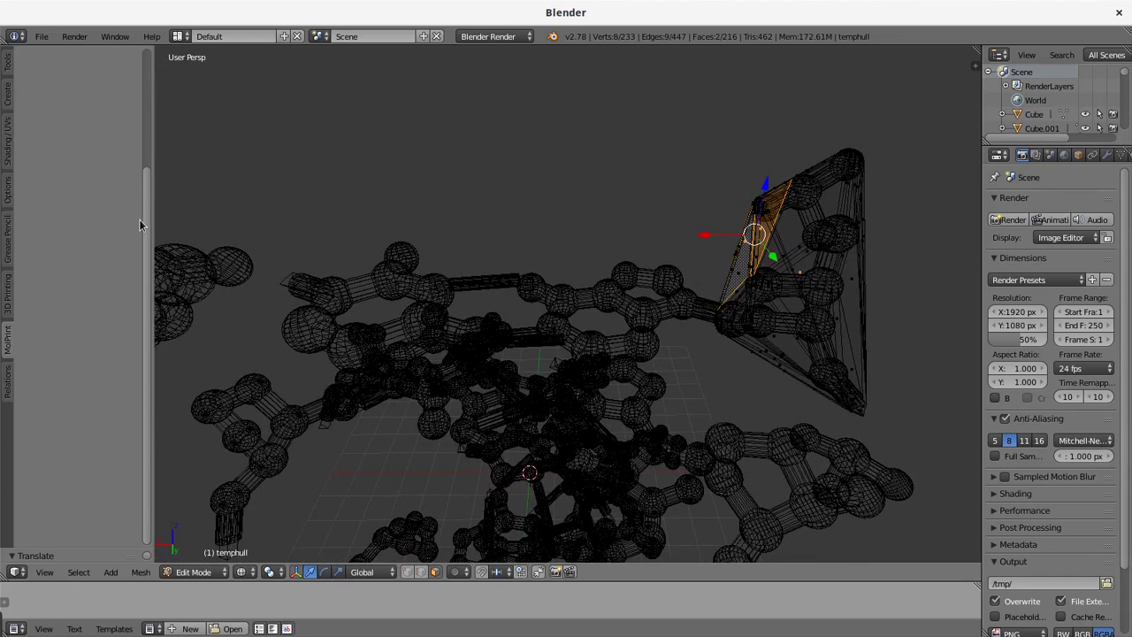
pyautogui.moveTo(146, 222); pyautogui.dragTo(122, 85)
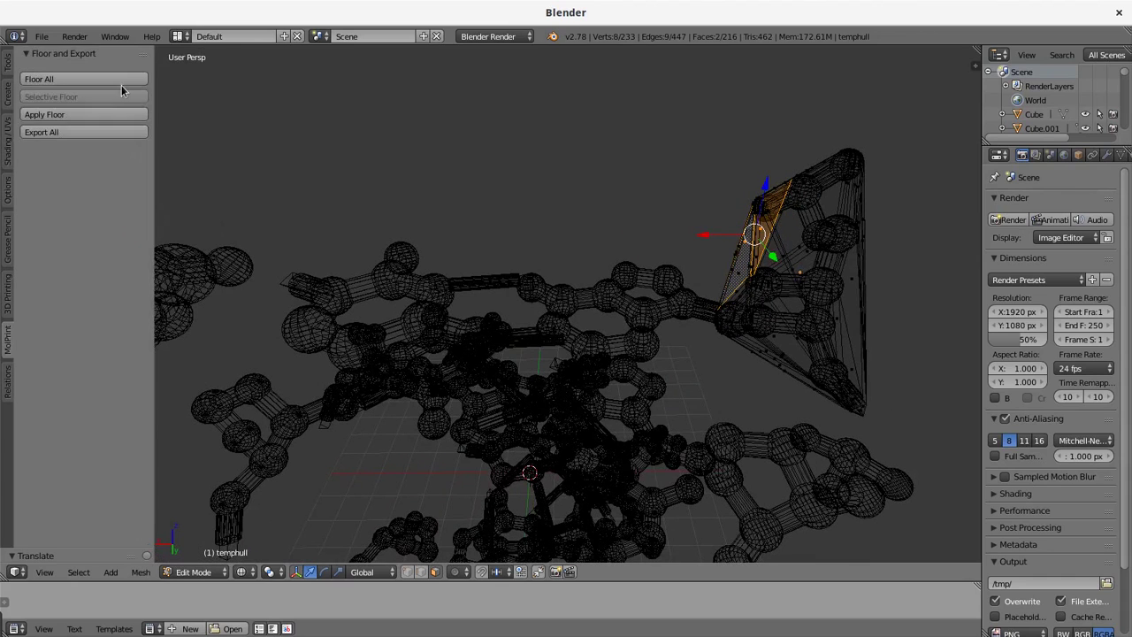
pyautogui.click(74, 115)
pyautogui.moveTo(798, 377)
pyautogui.mouseDown(button='middle')
pyautogui.moveTo(758, 354)
pyautogui.moveTo(682, 352)
pyautogui.moveTo(613, 320)
pyautogui.moveTo(632, 317)
pyautogui.moveTo(612, 301)
pyautogui.mouseUp(button='middle')
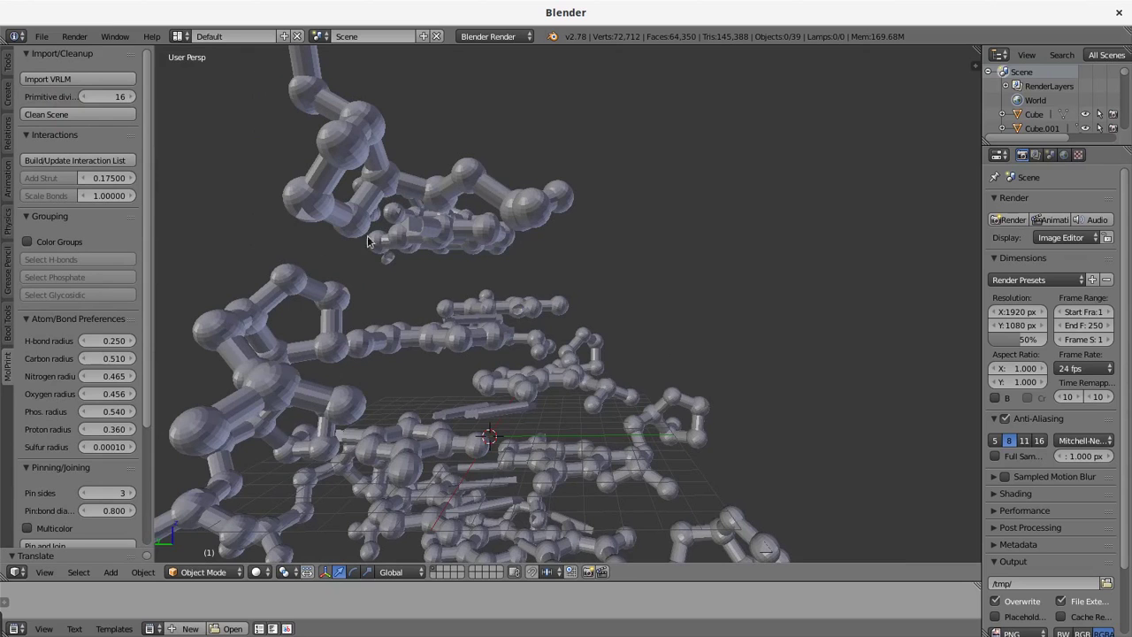
pyautogui.moveTo(373, 249)
pyautogui.mouseDown(button='middle')
pyautogui.moveTo(533, 374)
pyautogui.moveTo(501, 310)
pyautogui.moveTo(640, 310)
pyautogui.moveTo(647, 325)
pyautogui.mouseUp(button='middle')
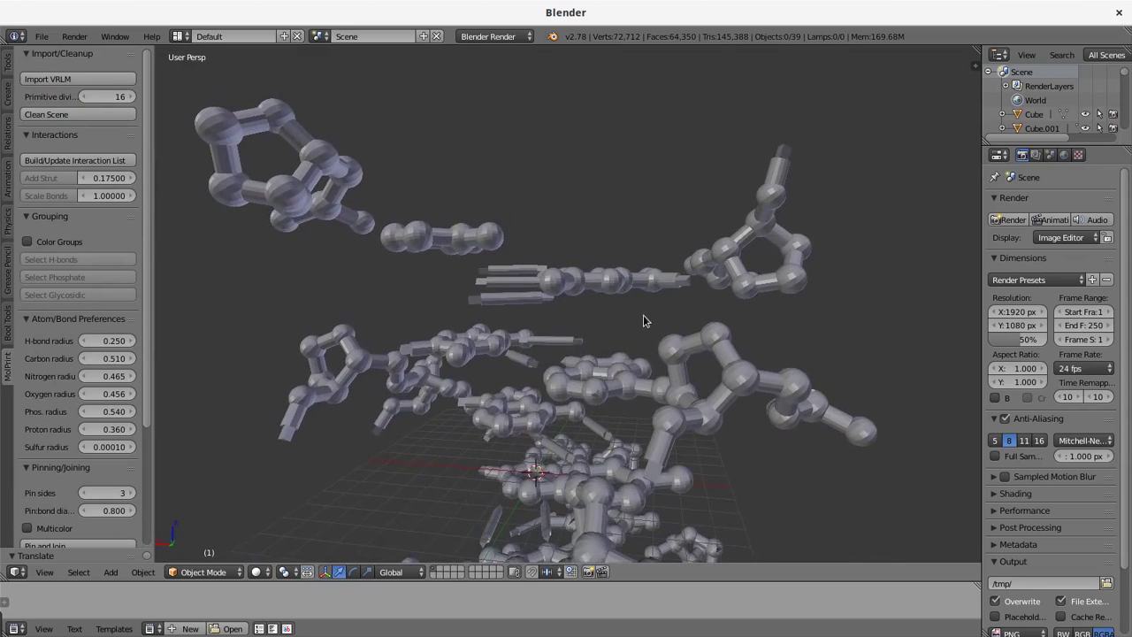
pyautogui.moveTo(152, 394); pyautogui.dragTo(154, 453)
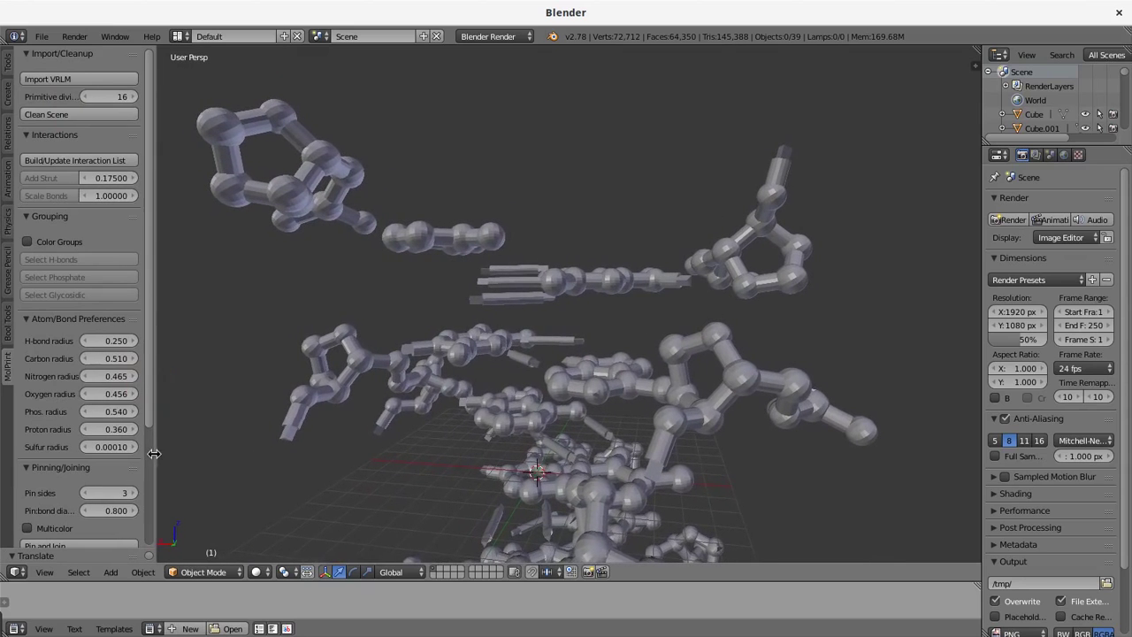
pyautogui.scroll(-5, 147, 421)
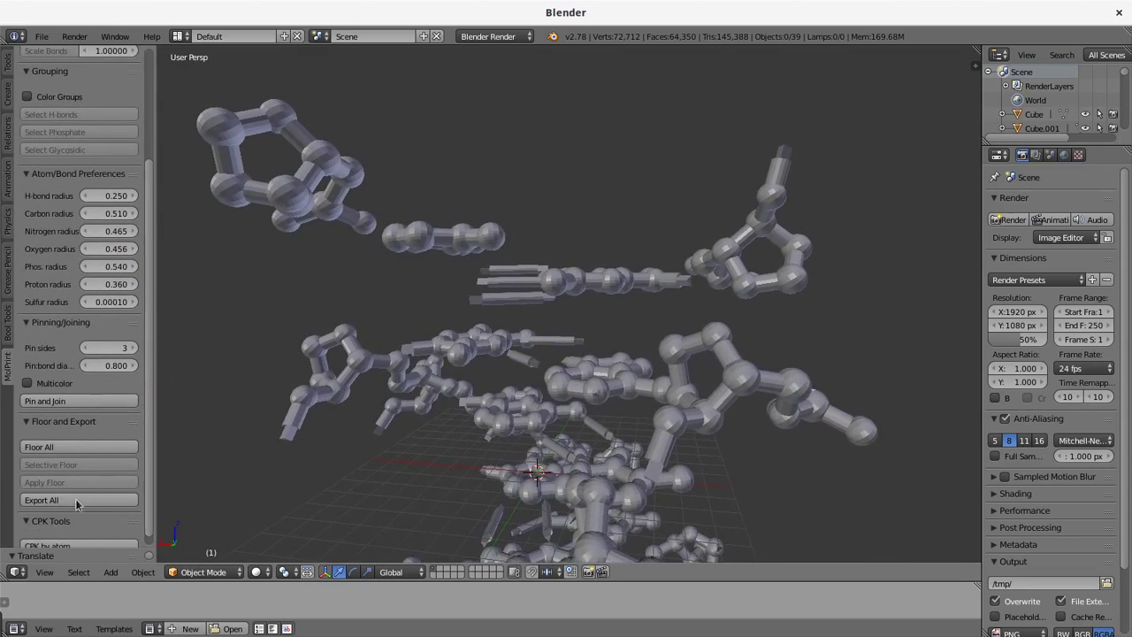